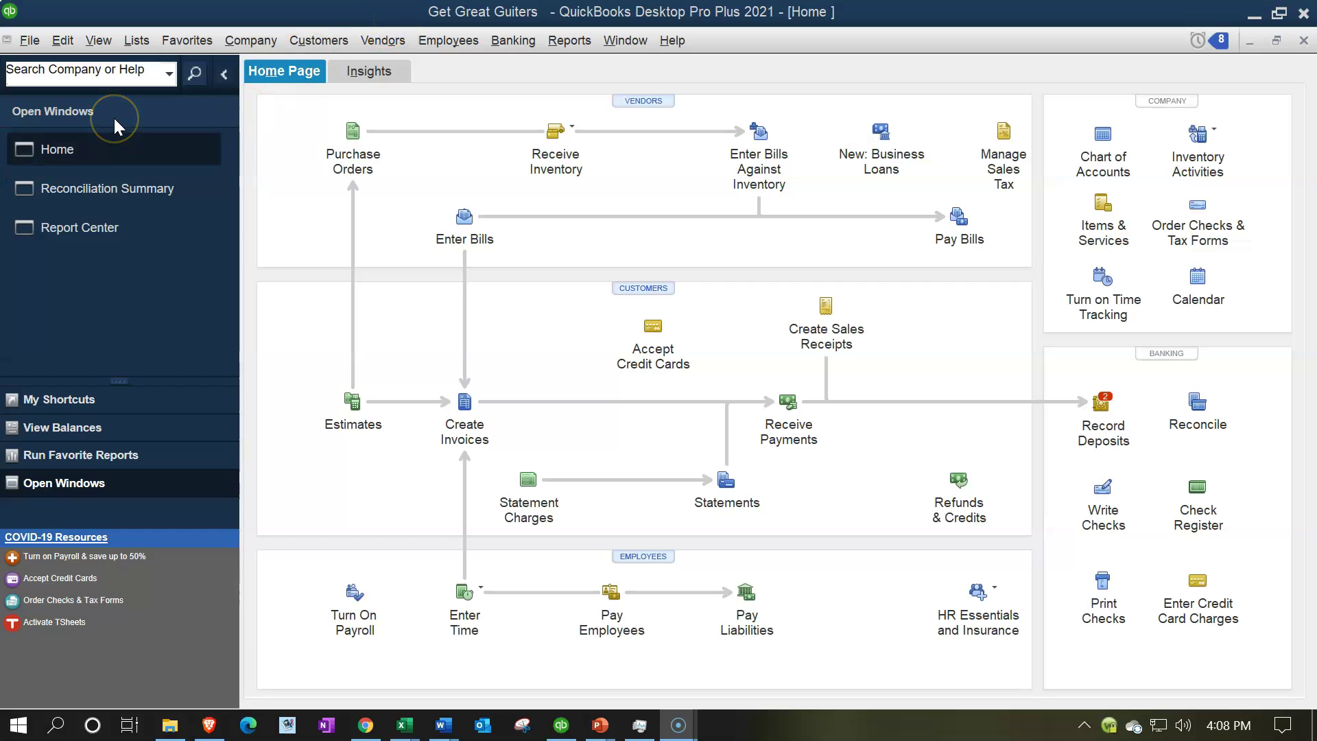
{"action": "left_click", "coordinate": [109, 44]}
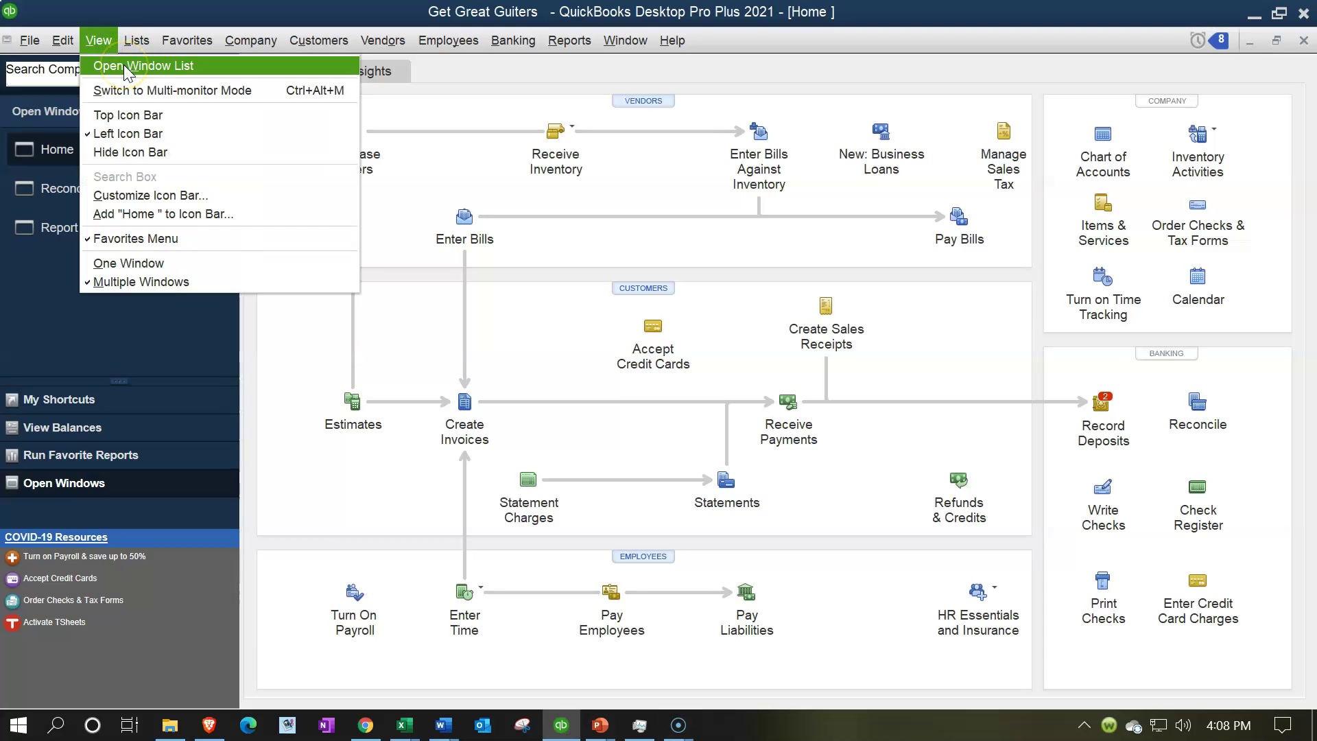
{"action": "left_click", "coordinate": [124, 65]}
{"action": "left_click", "coordinate": [112, 168]}
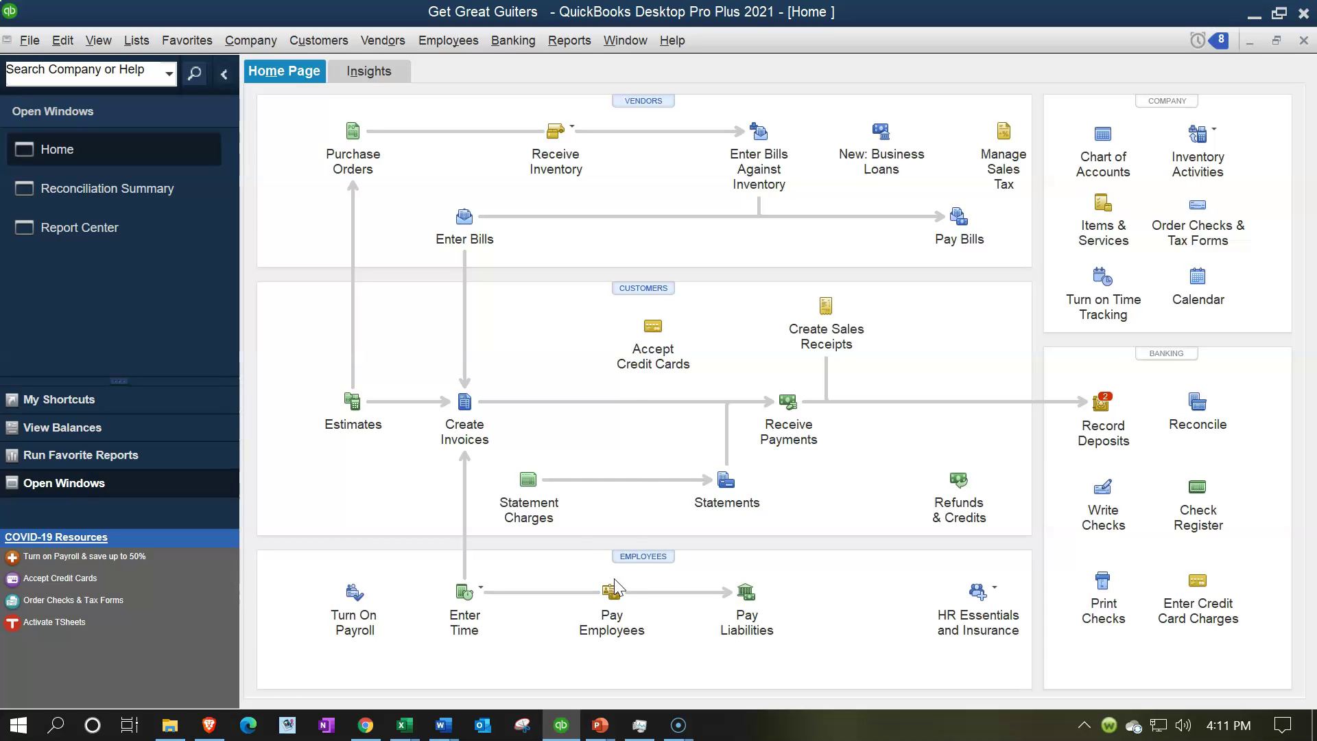
- Open the Checking account reconciliation for the 03/31/2021 statement, review the uncleared checks and deposits, and close it
{"action": "left_click", "coordinate": [571, 44]}
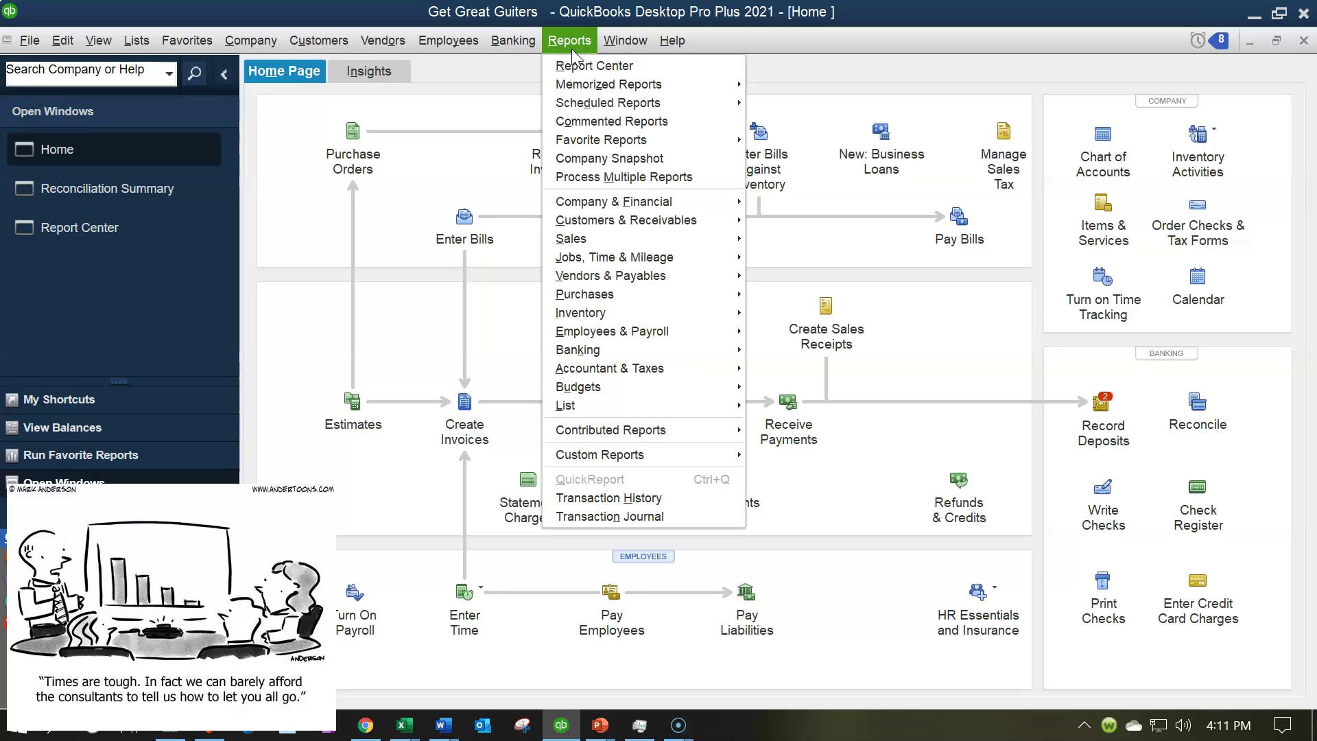
{"action": "left_click", "coordinate": [516, 42]}
{"action": "left_click", "coordinate": [544, 185]}
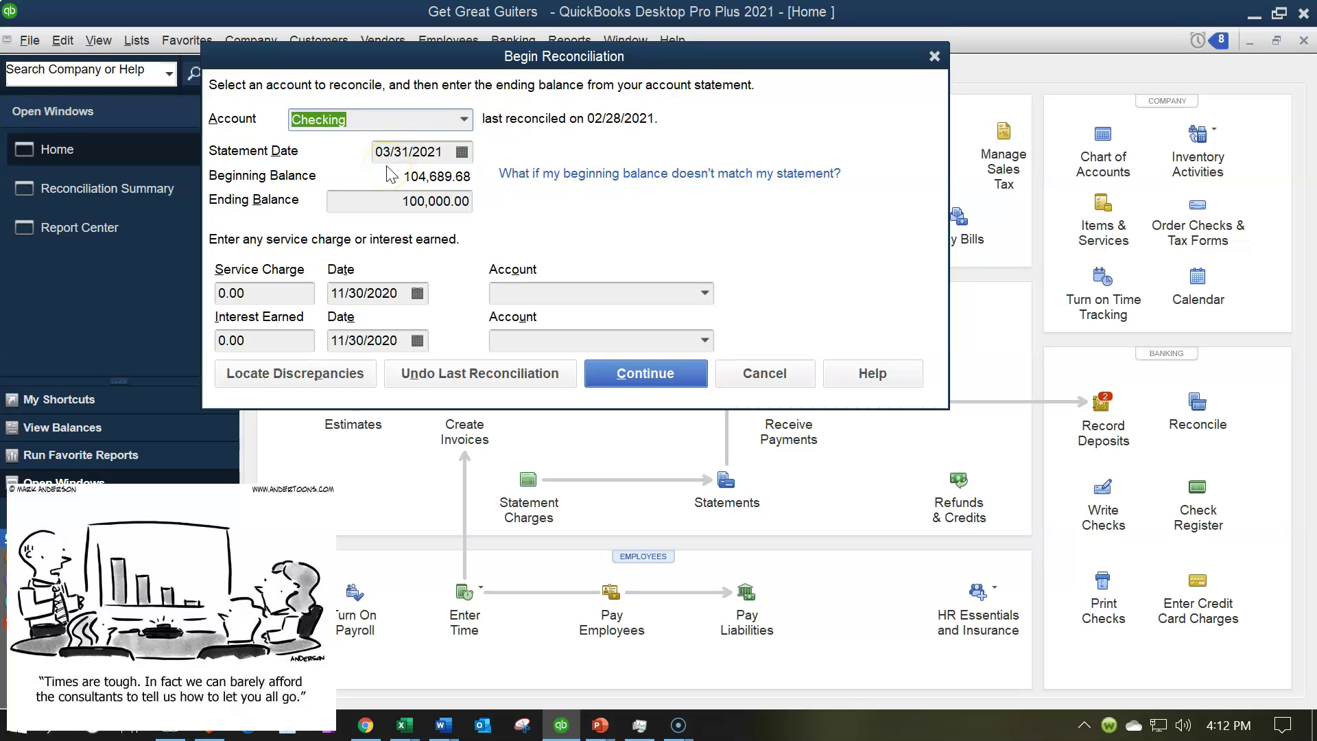
{"action": "left_click", "coordinate": [617, 371]}
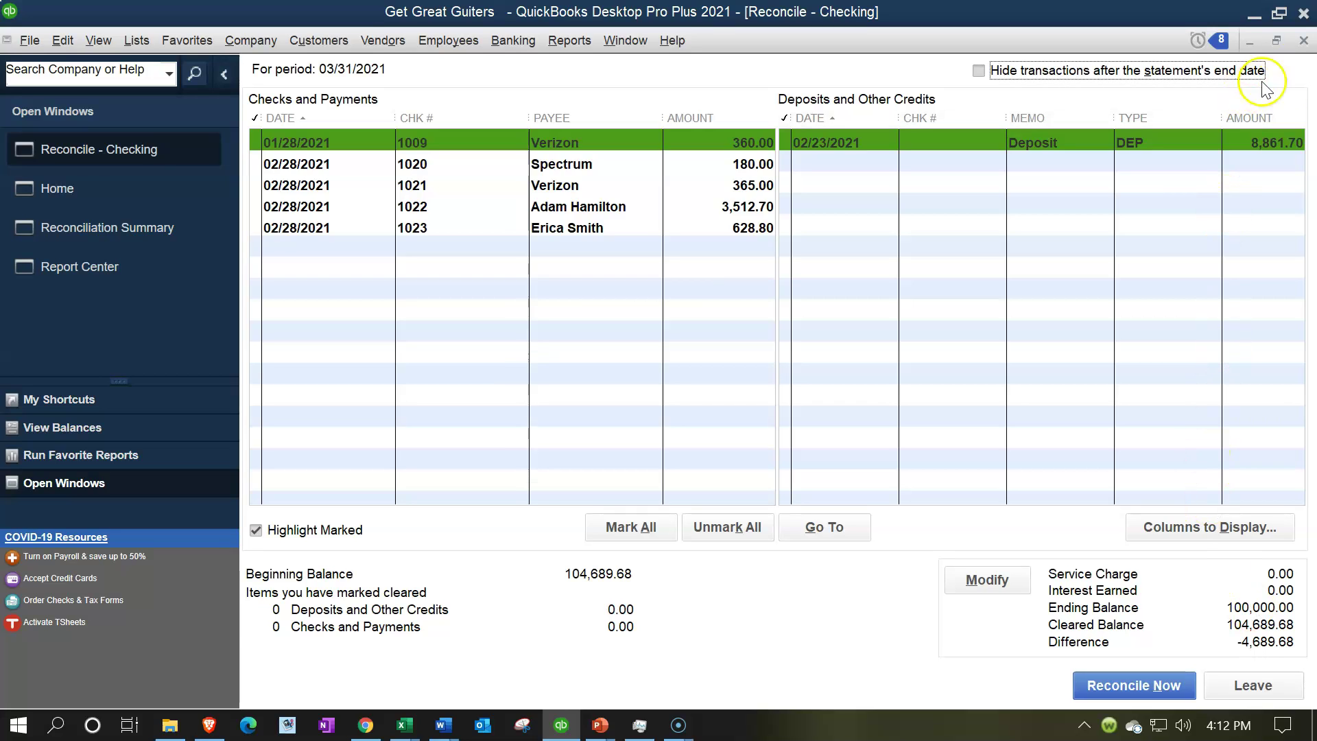
{"action": "left_click", "coordinate": [1303, 41]}
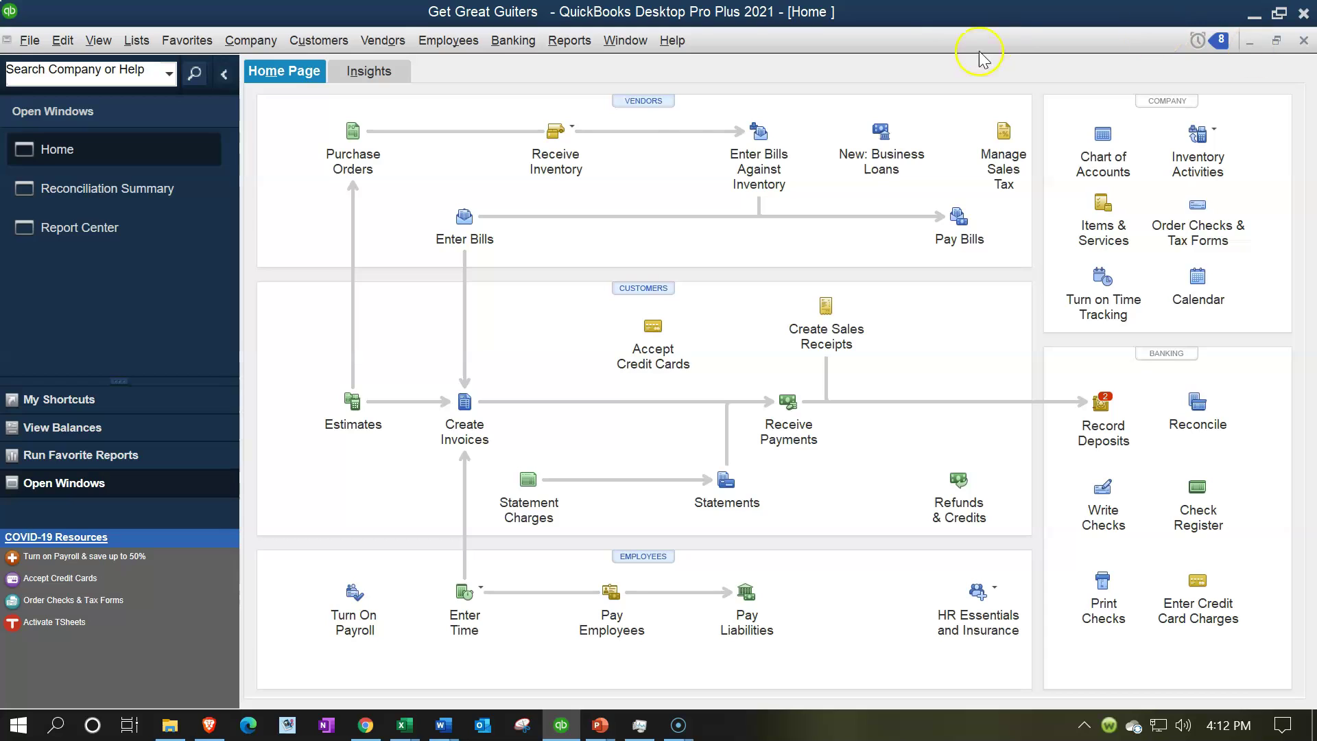
- Run the standard Balance Sheet report from the company and financial reports
{"action": "left_click", "coordinate": [570, 43]}
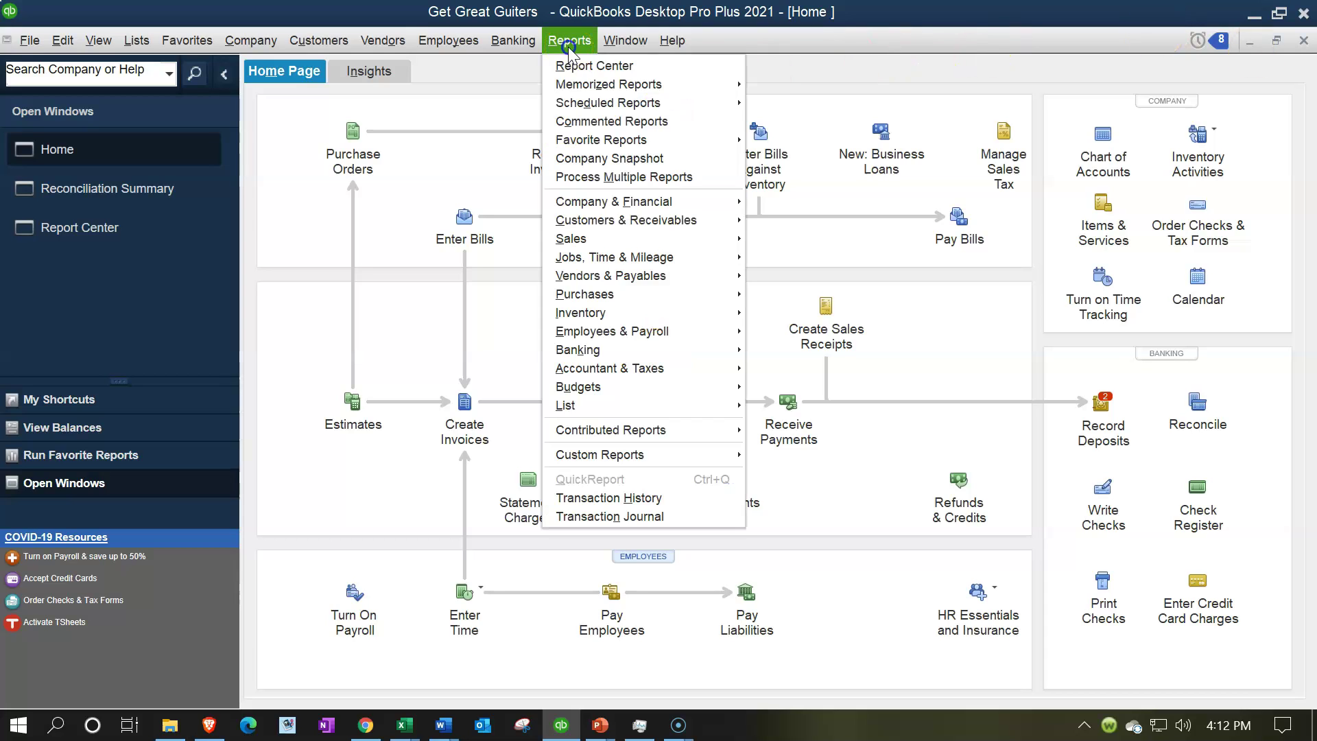
{"action": "mouse_move", "coordinate": [591, 209]}
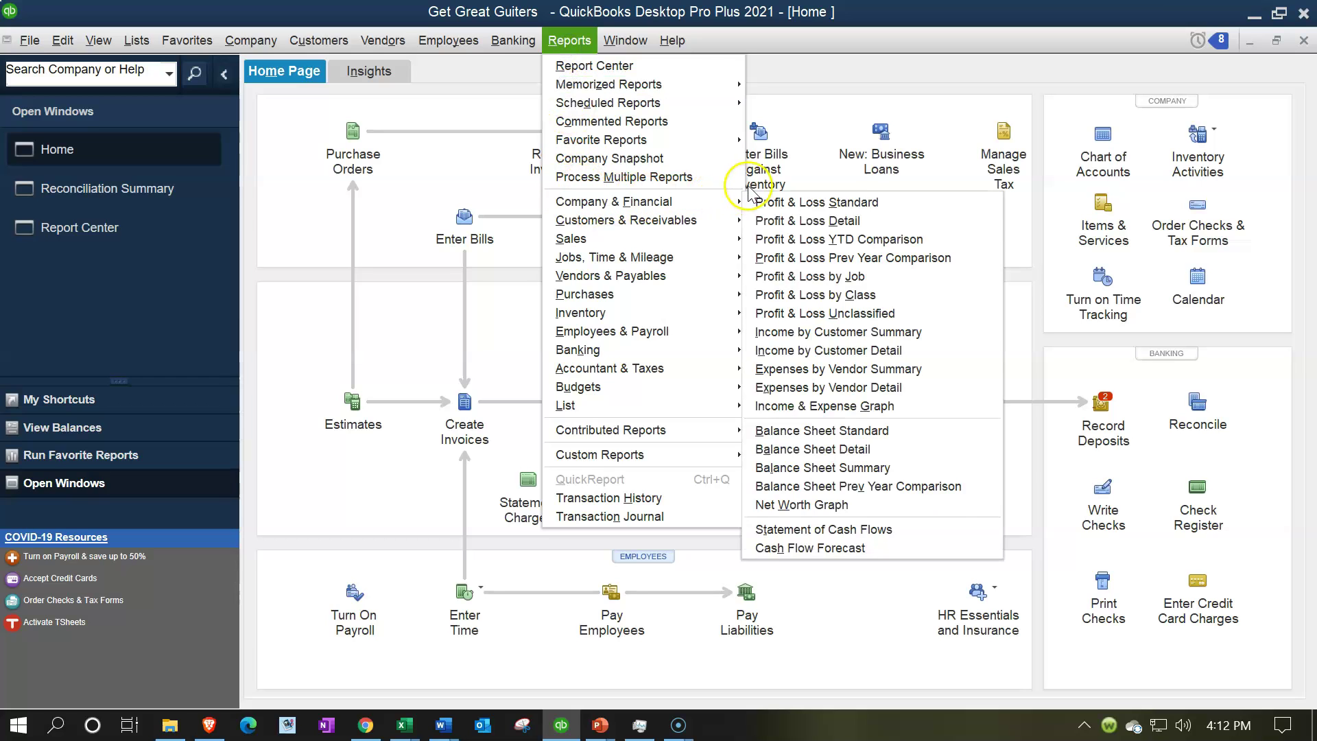
{"action": "mouse_move", "coordinate": [742, 204]}
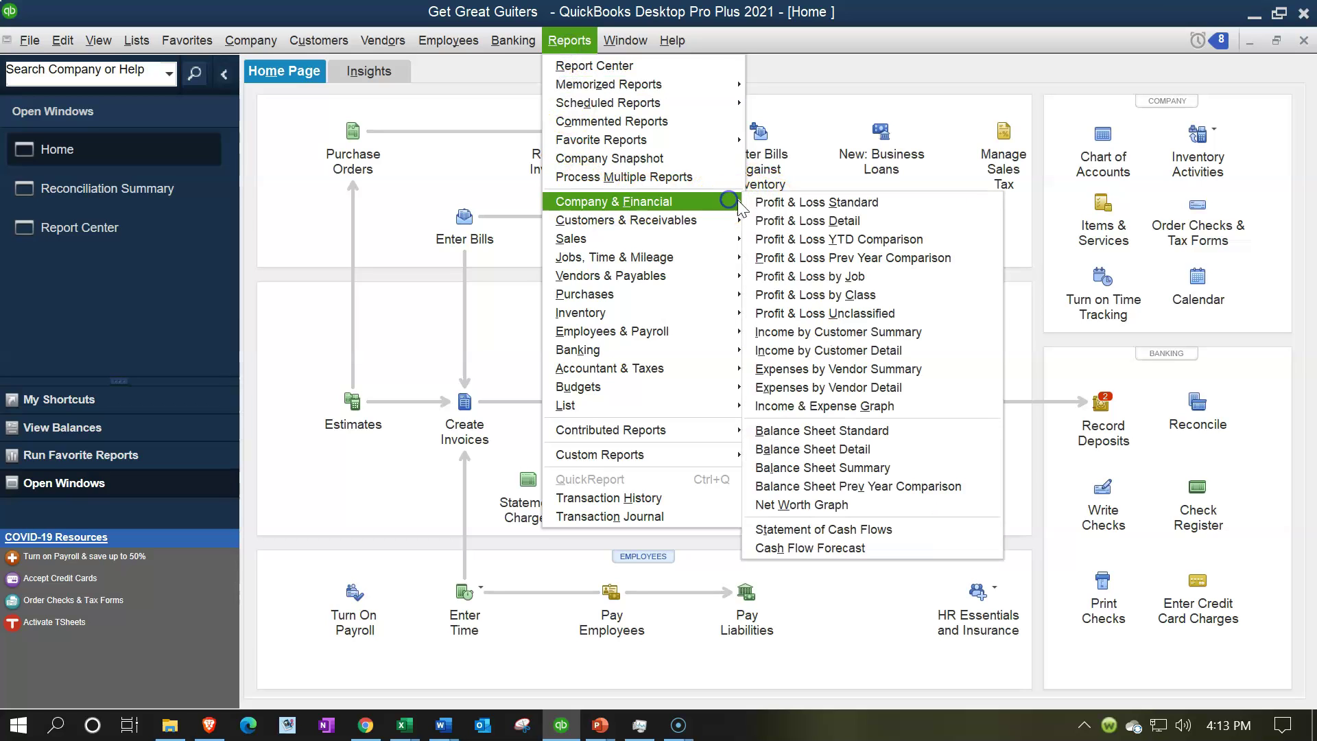
{"action": "left_click", "coordinate": [782, 508]}
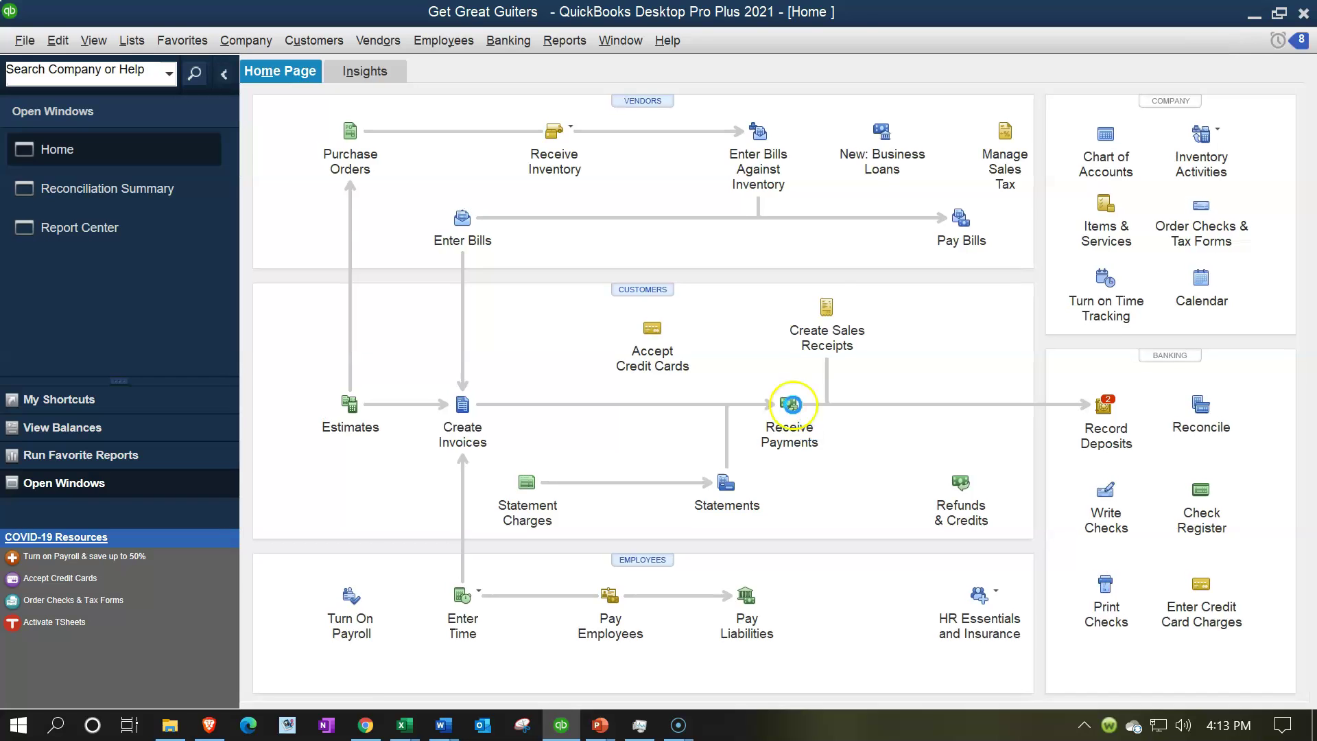
- Customize the Balance Sheet's date range to run from 01/01/2021 to 02/28/2021
{"action": "left_click", "coordinate": [310, 71]}
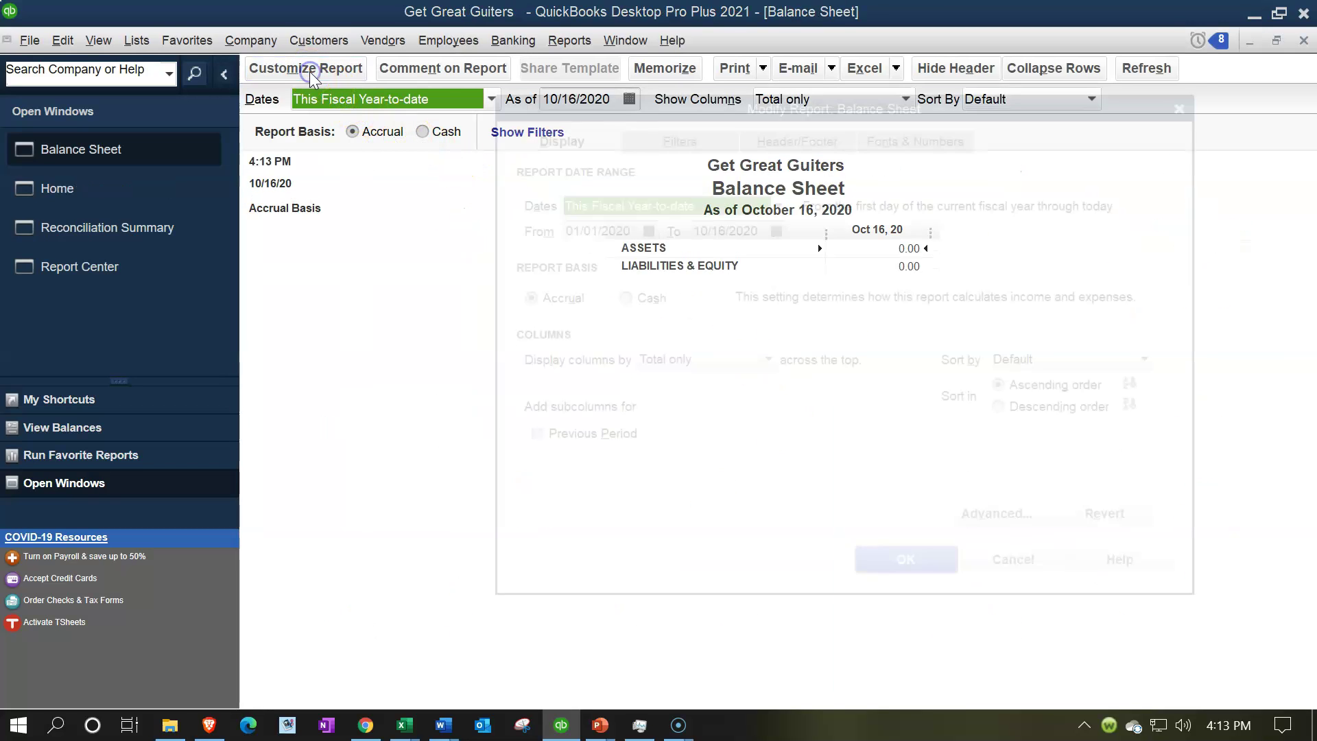
{"action": "key", "text": "Tab"}
{"action": "type", "text": "01/01/2021"}
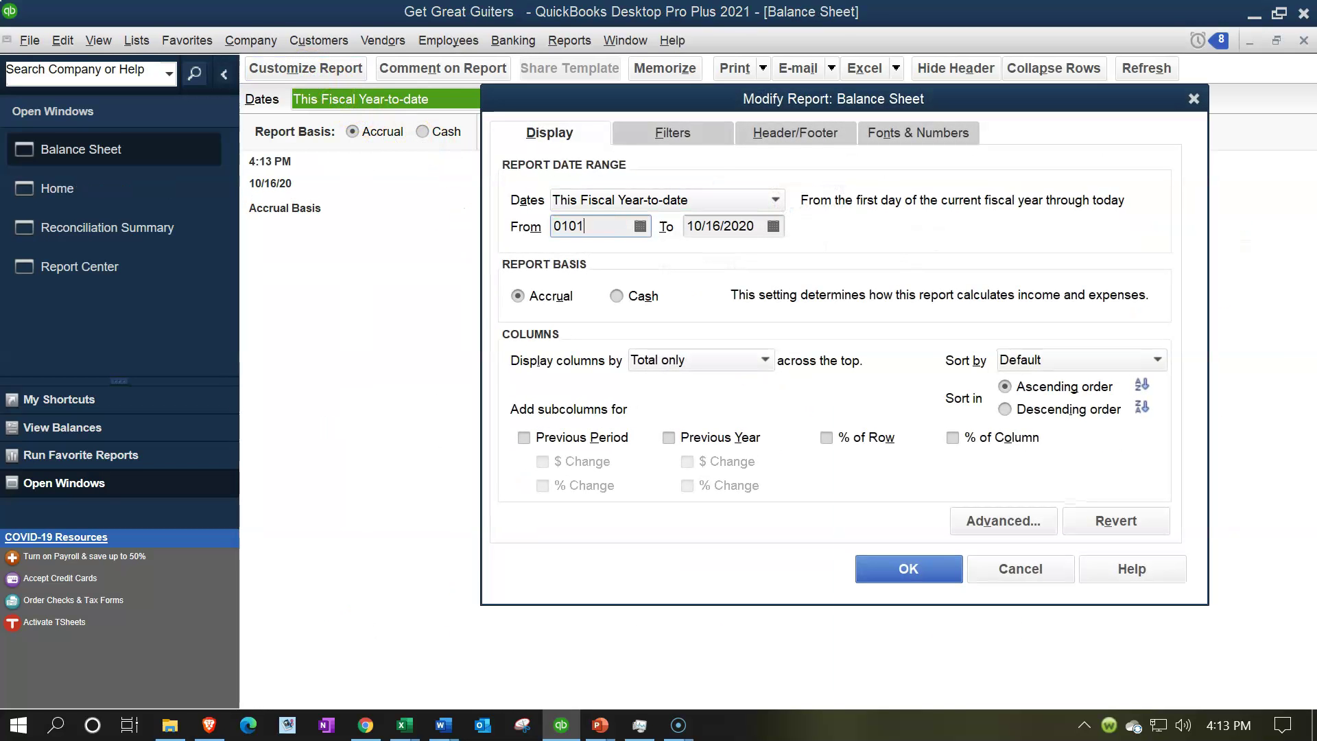
{"action": "key", "text": "Tab"}
{"action": "type", "text": "02/28/2021"}
{"action": "key", "text": "Tab"}
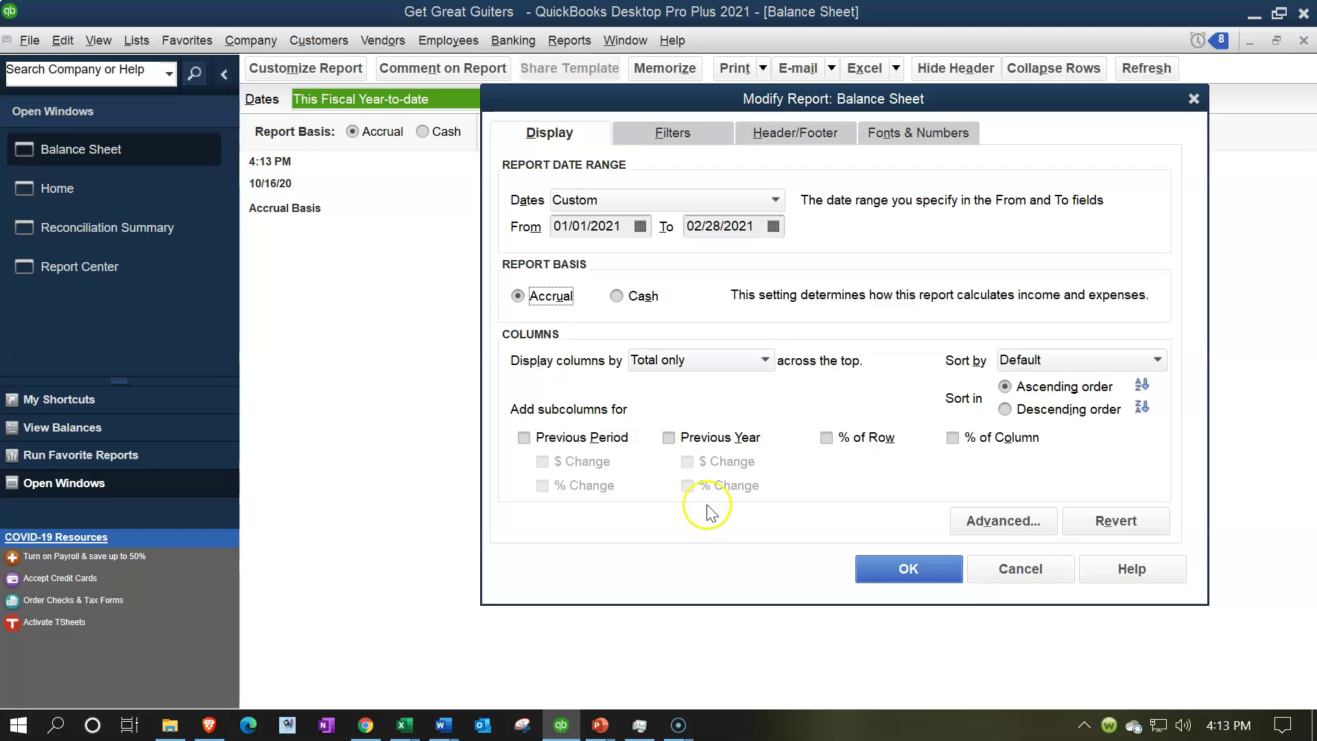
{"action": "left_click", "coordinate": [875, 565]}
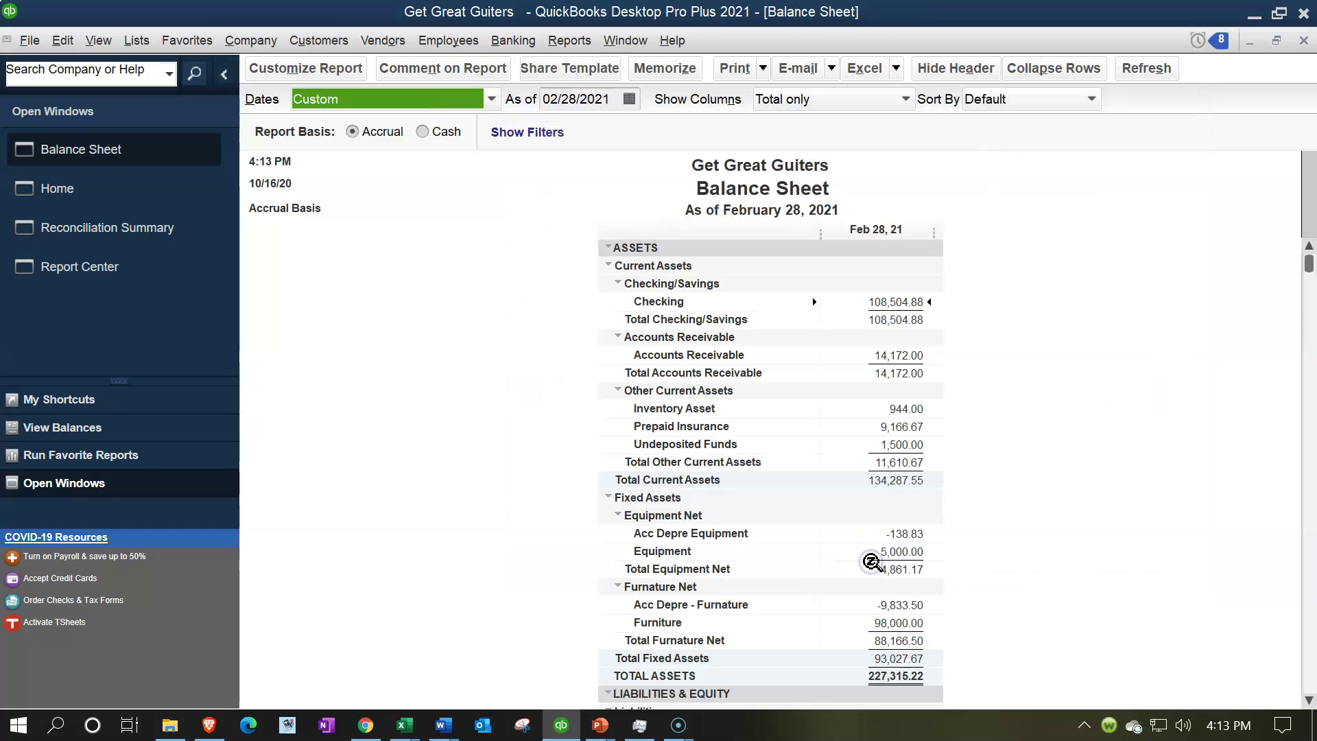
- Drill down into the Balance Sheet's Checking balance, review the cleared marks down to the last transaction, and close the detail report
{"action": "double_click", "coordinate": [900, 299]}
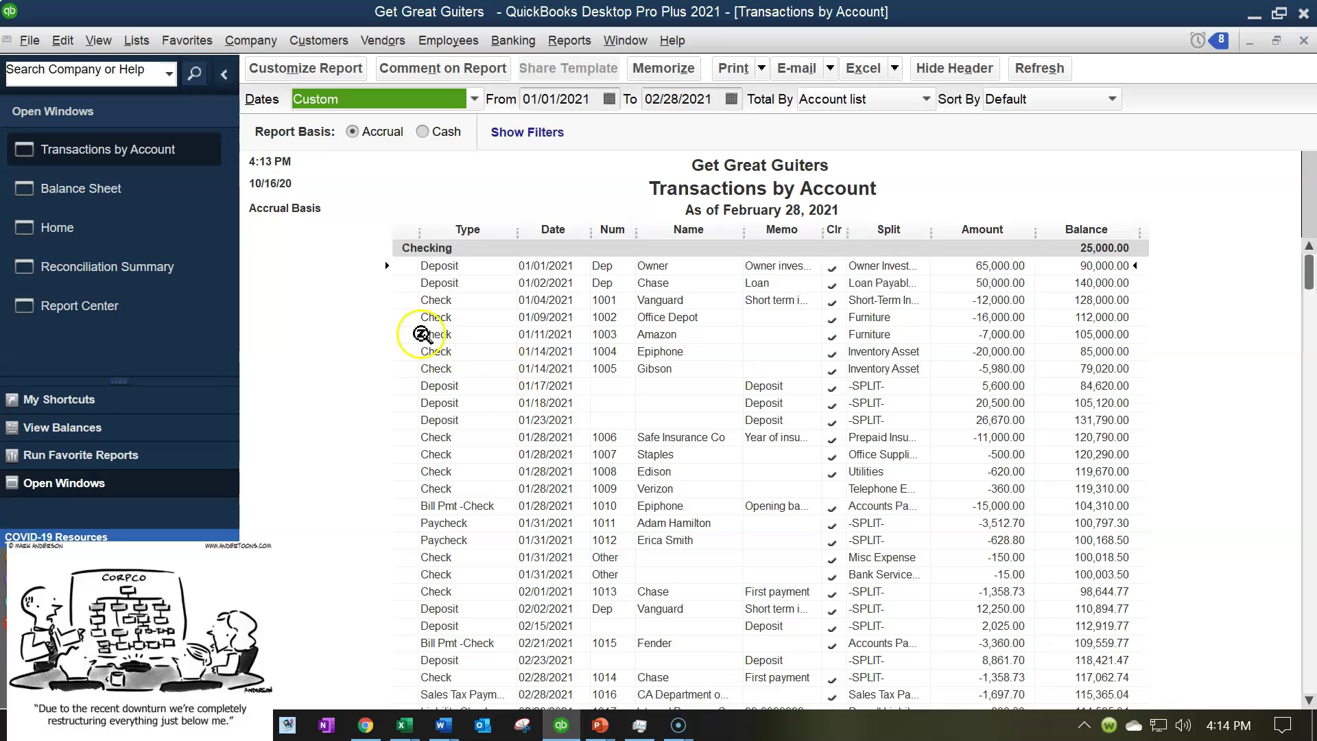
{"action": "scroll", "coordinate": [396, 288], "scroll_direction": "down", "scroll_amount": 4}
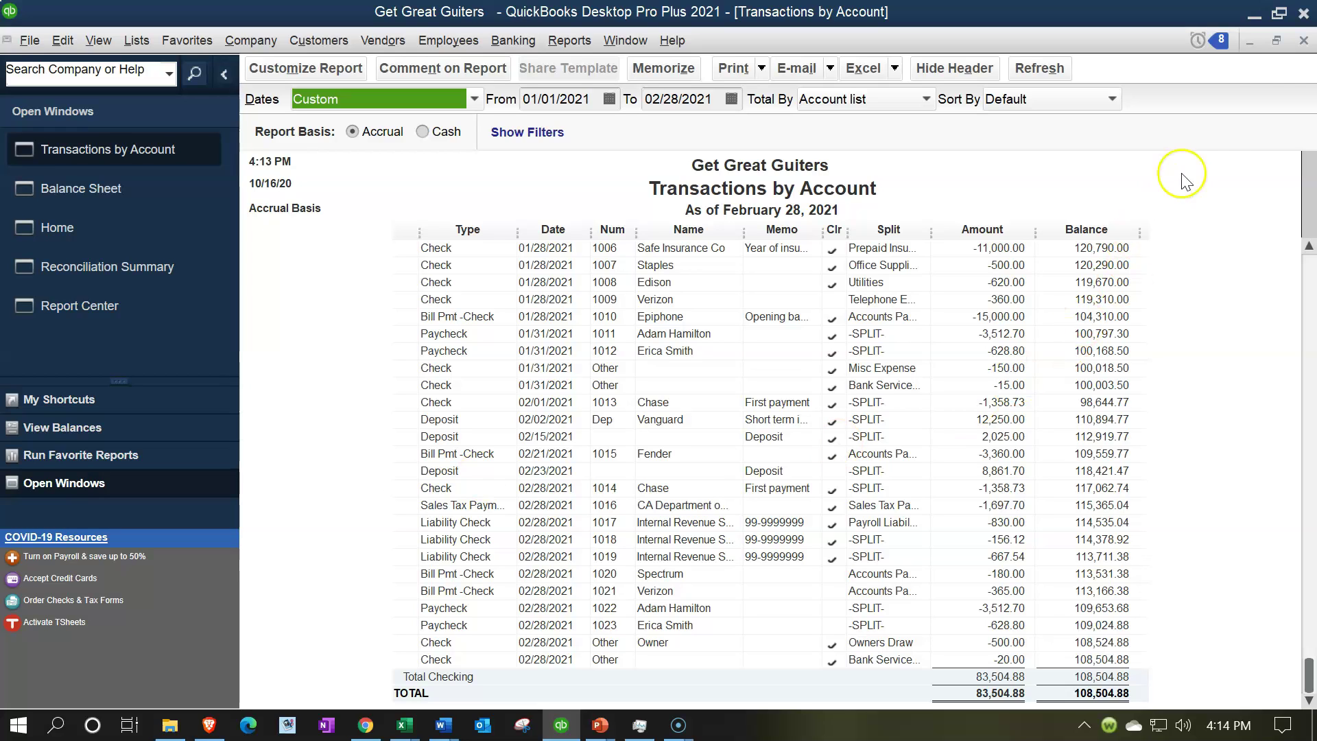
{"action": "left_click", "coordinate": [1302, 43]}
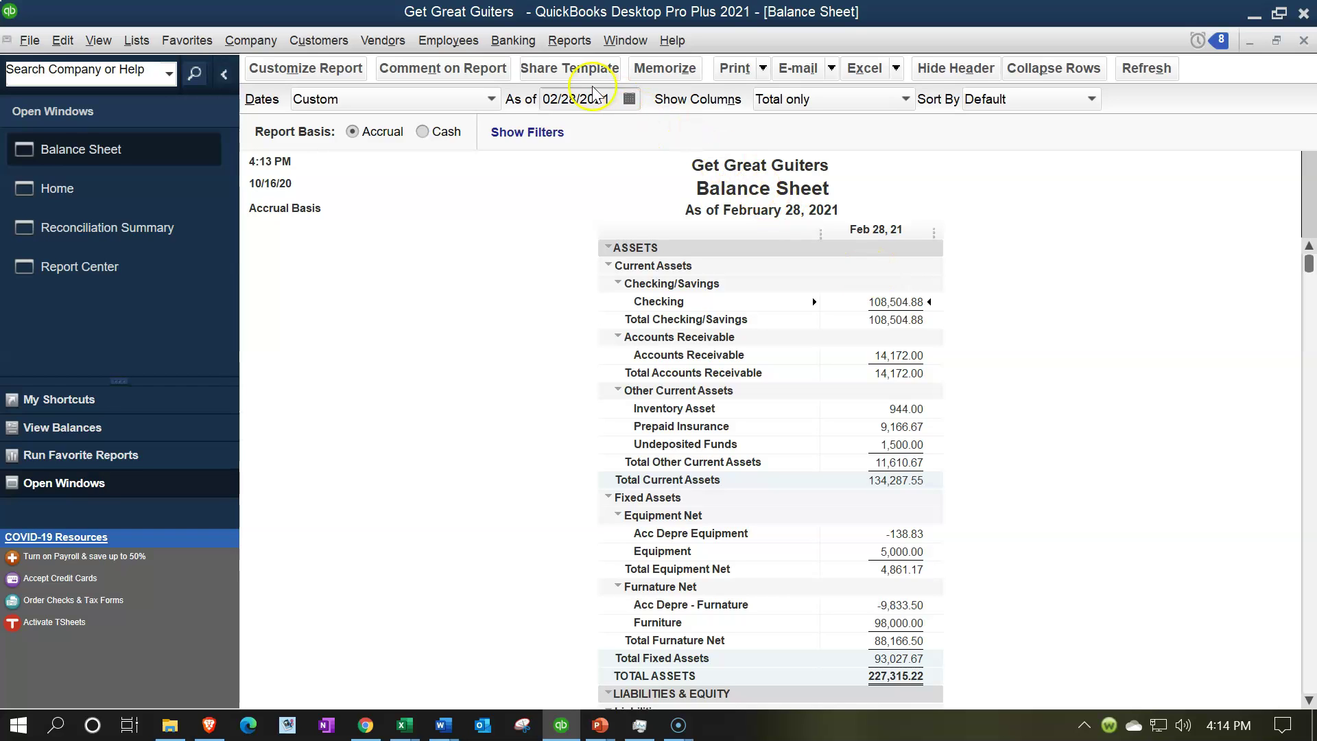
- Open the Banking category in the Report Center and examine the Previous Reconciliation report entry
{"action": "left_click", "coordinate": [561, 43]}
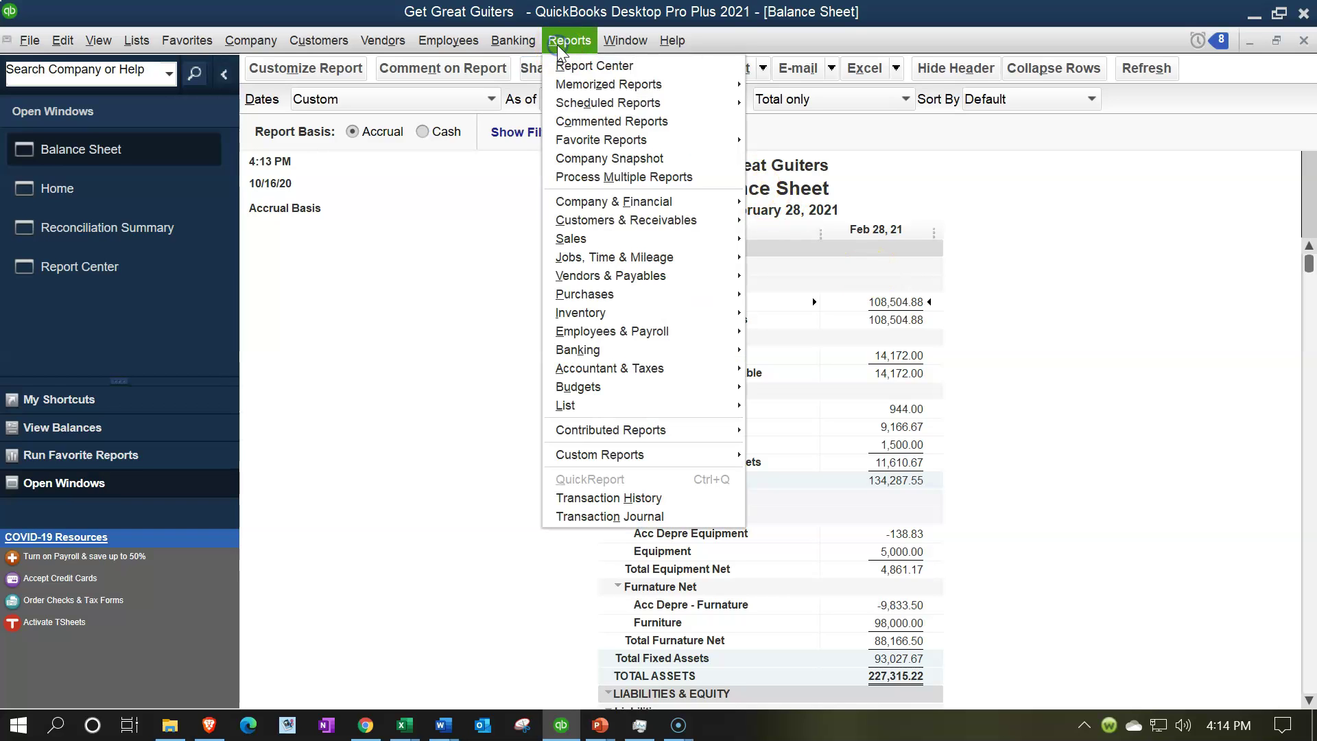
{"action": "mouse_move", "coordinate": [648, 353]}
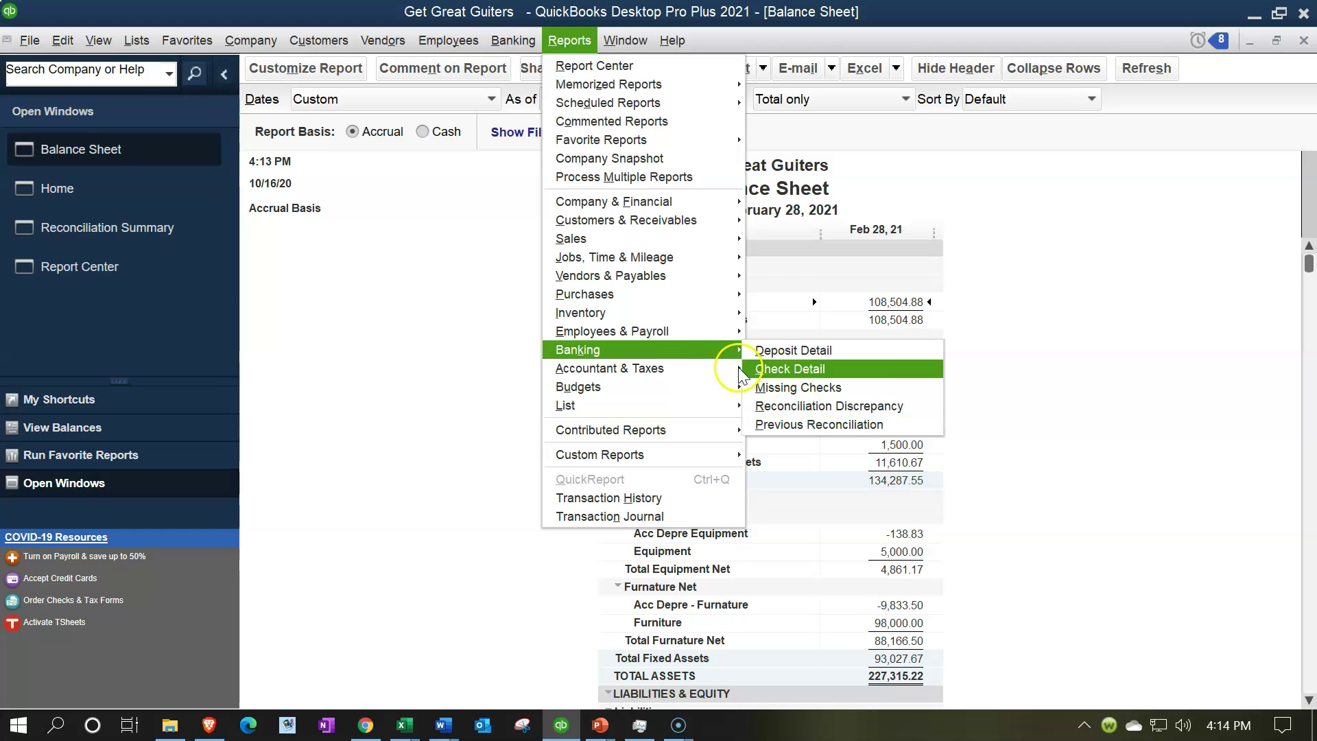
{"action": "left_click", "coordinate": [579, 66]}
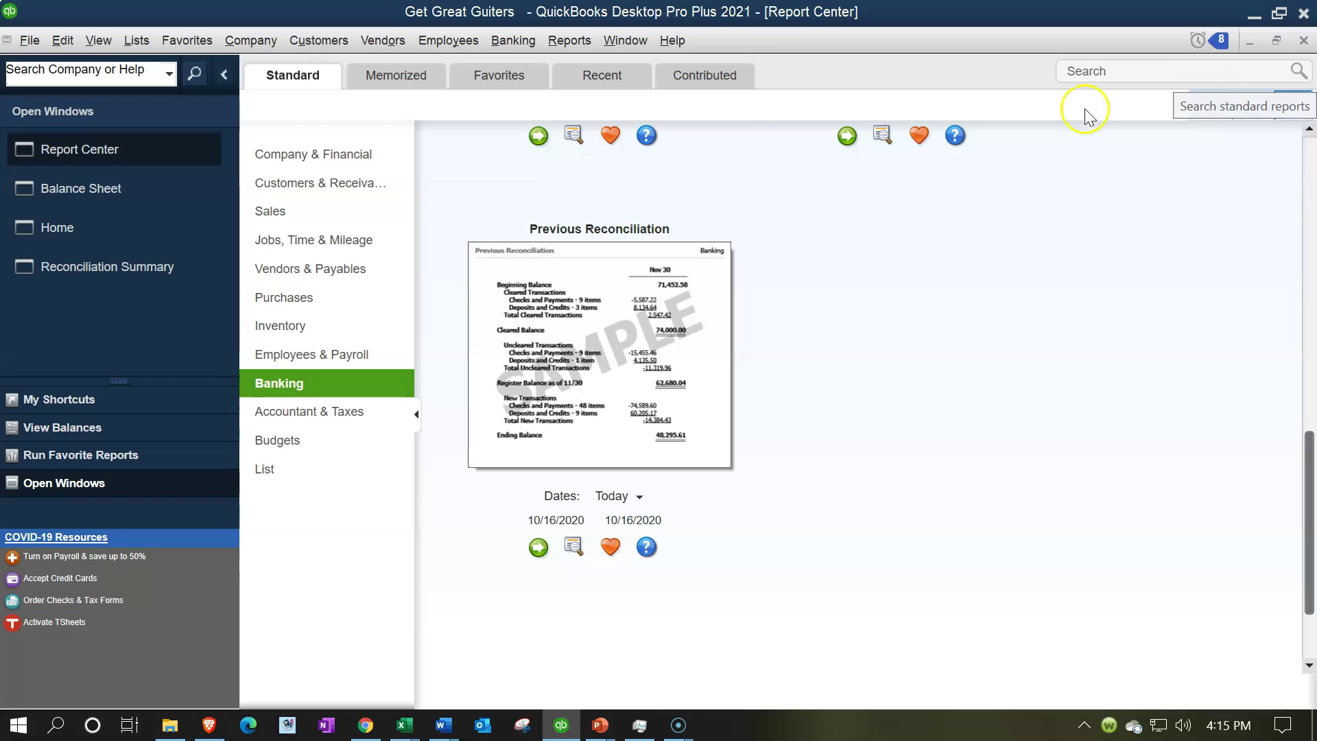
{"action": "left_click", "coordinate": [318, 392]}
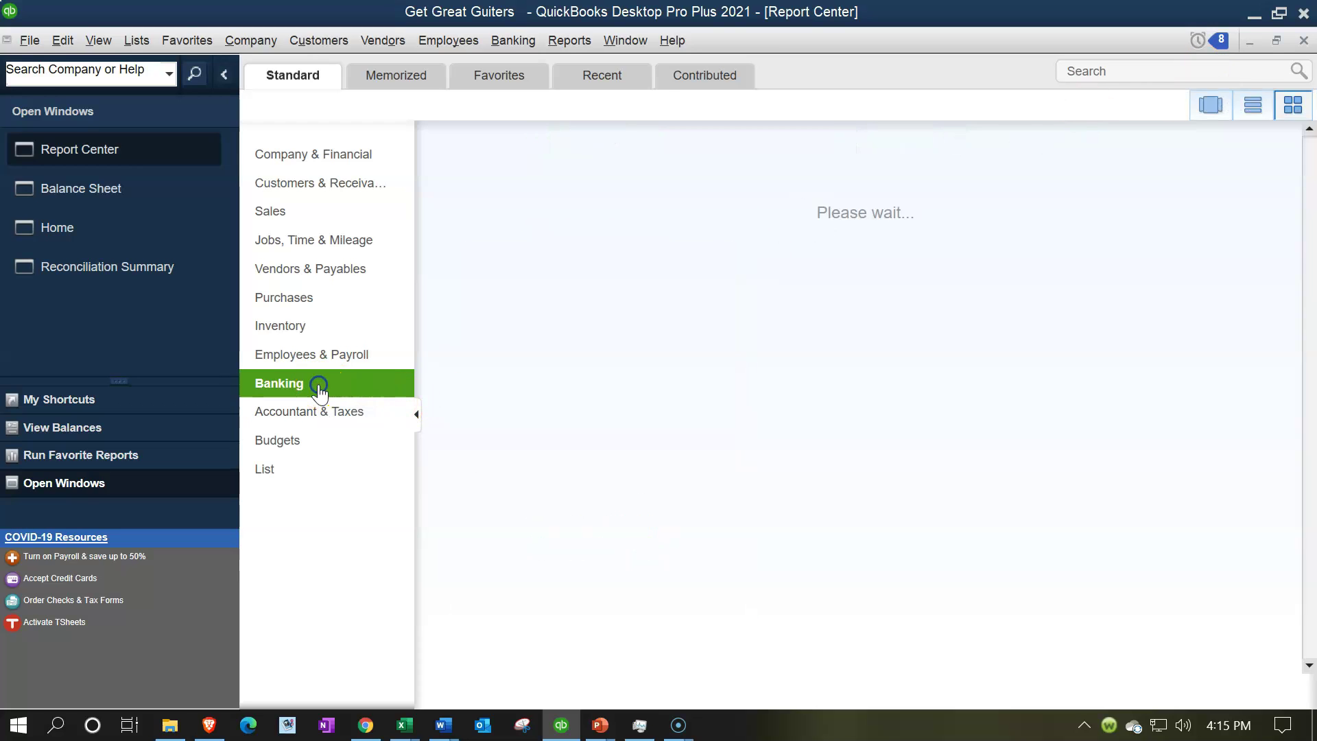
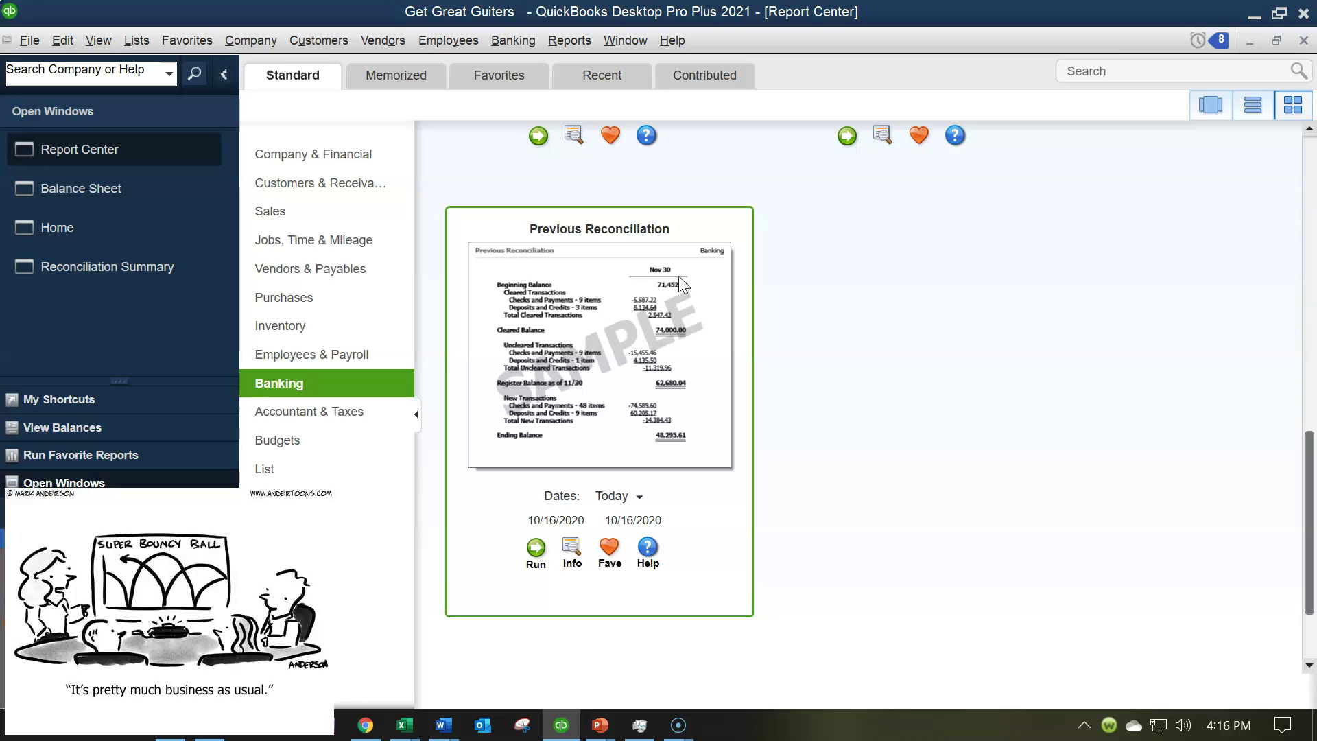
{"action": "left_click", "coordinate": [570, 520]}
{"action": "left_click", "coordinate": [537, 547]}
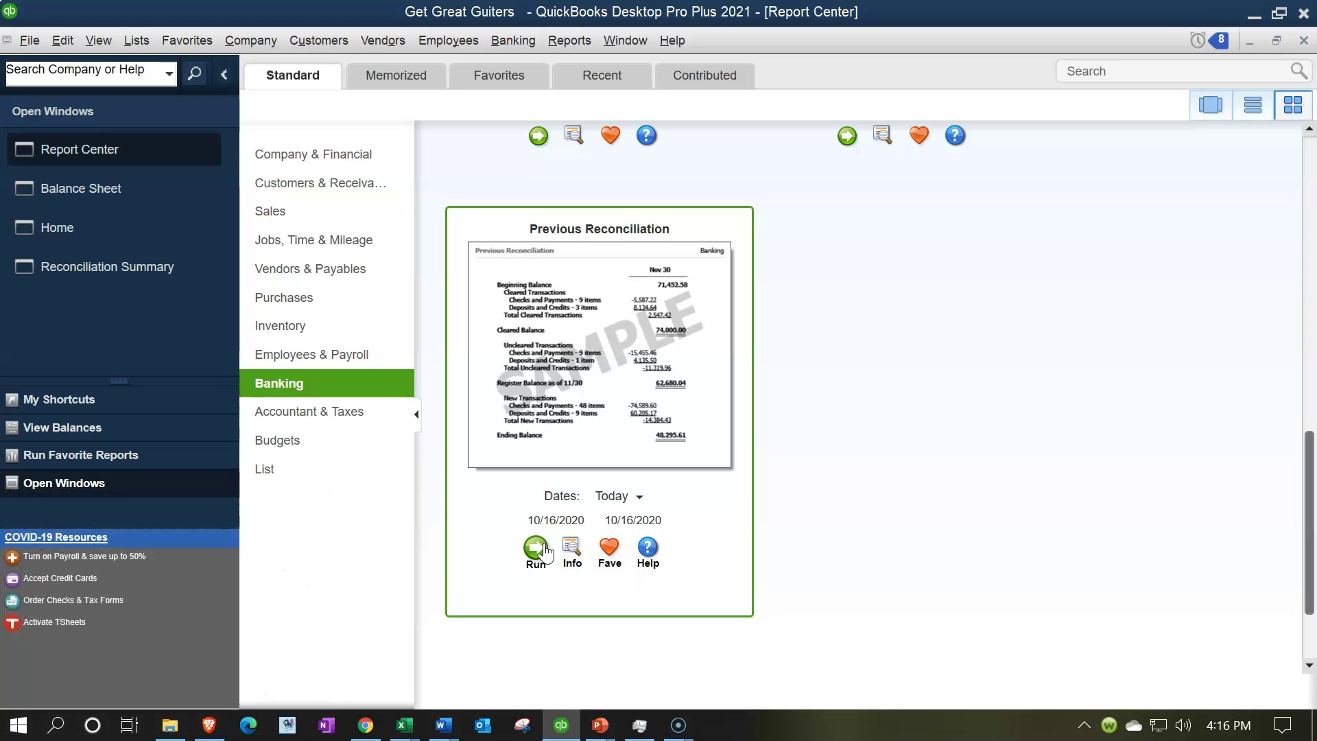
- Bring up the already open Reconciliation Summary for Checking and examine its cleared and uncleared balances up close
{"action": "left_click", "coordinate": [119, 285]}
{"action": "left_click", "coordinate": [101, 265]}
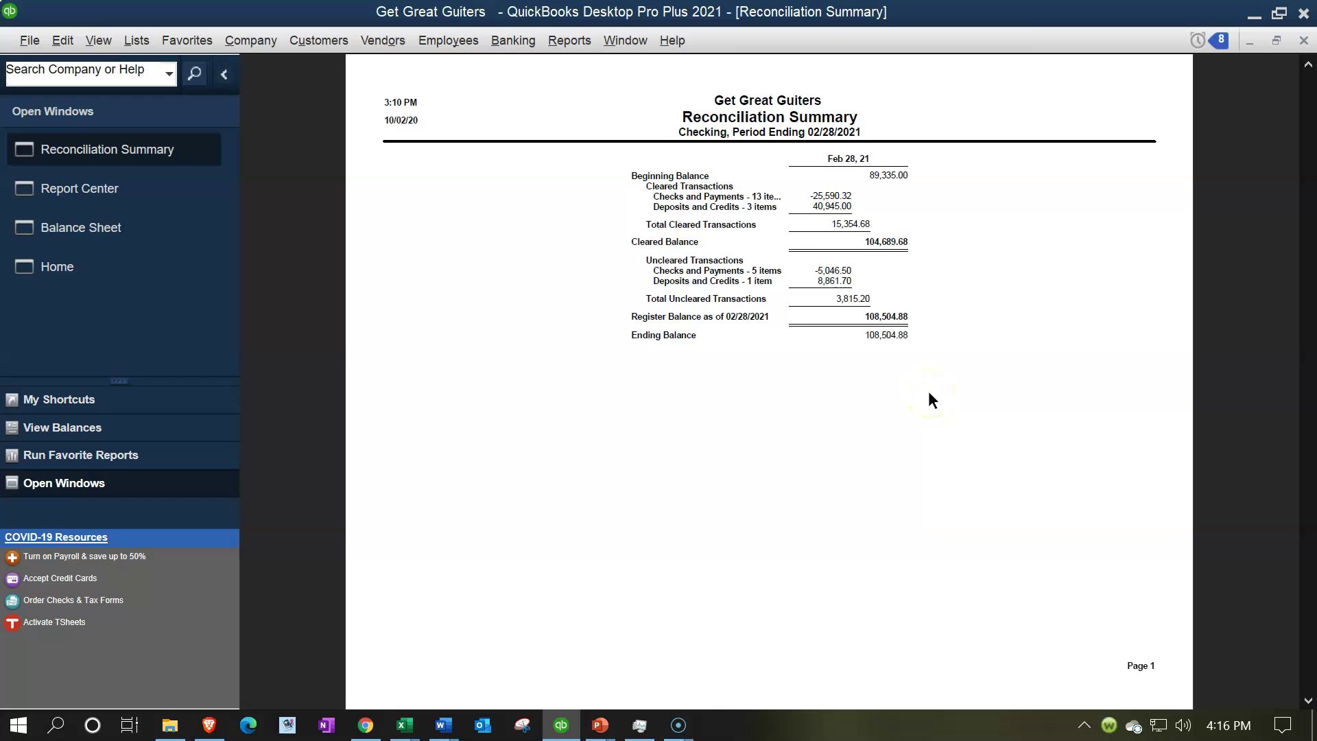
{"action": "left_click", "coordinate": [930, 394]}
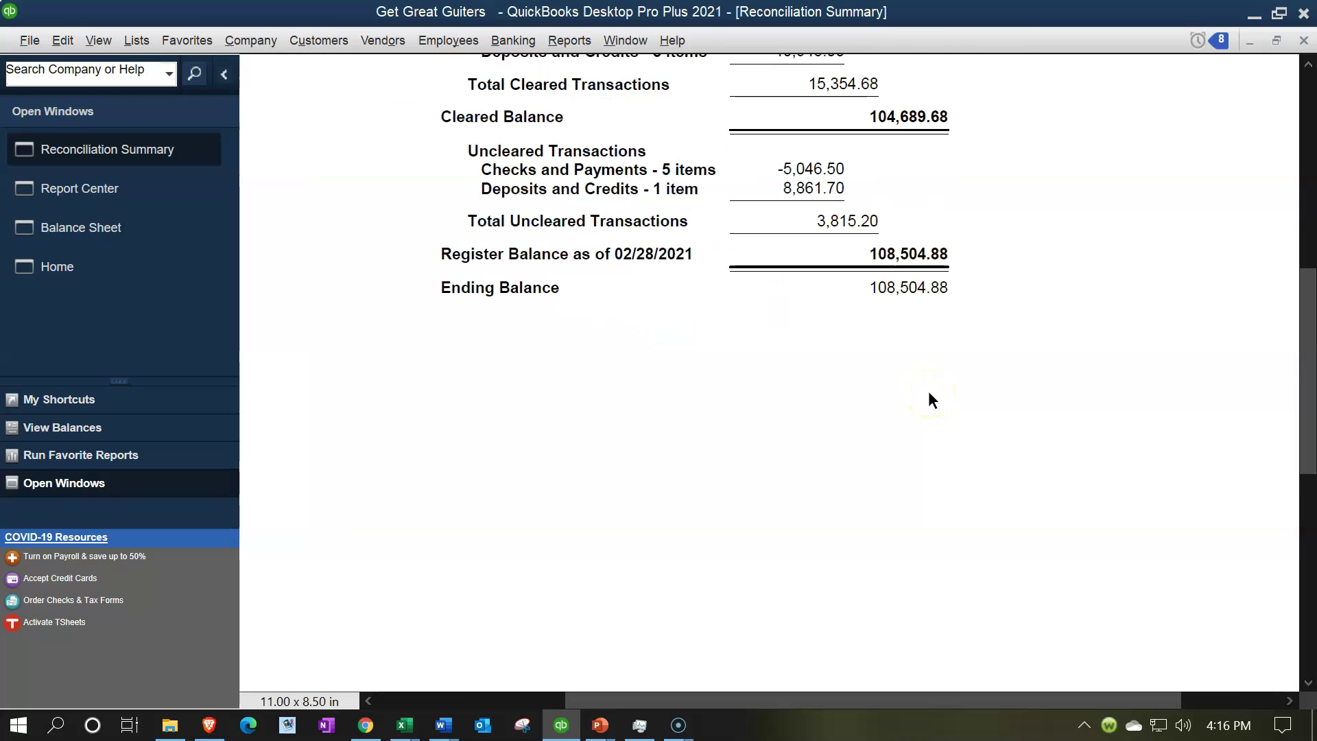
{"action": "scroll", "coordinate": [930, 396], "scroll_direction": "up", "scroll_amount": 3}
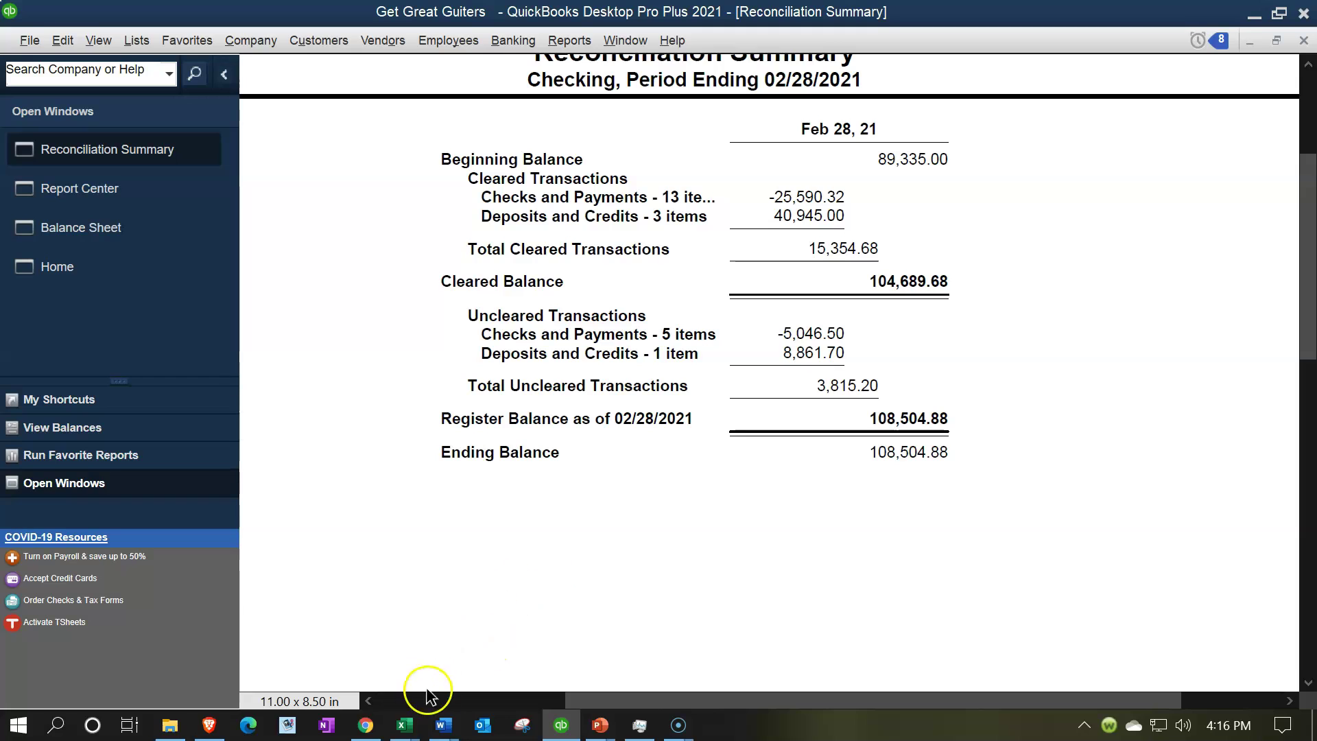
- Switch to the Bank Stmt 2021.xlsx workbook in Excel and examine the February balances, total additions, withdrawals and deposit amounts
{"action": "mouse_move", "coordinate": [408, 729]}
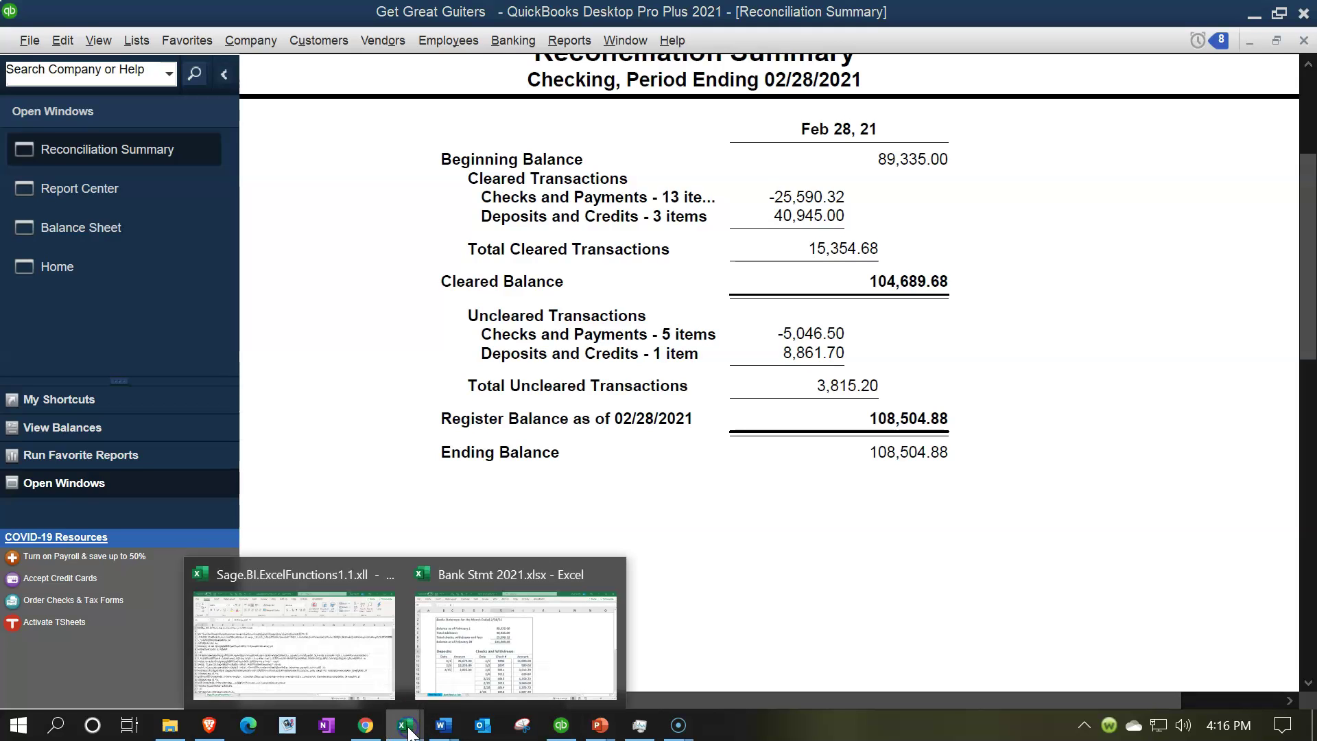
{"action": "left_click", "coordinate": [593, 639]}
{"action": "left_click", "coordinate": [488, 360]}
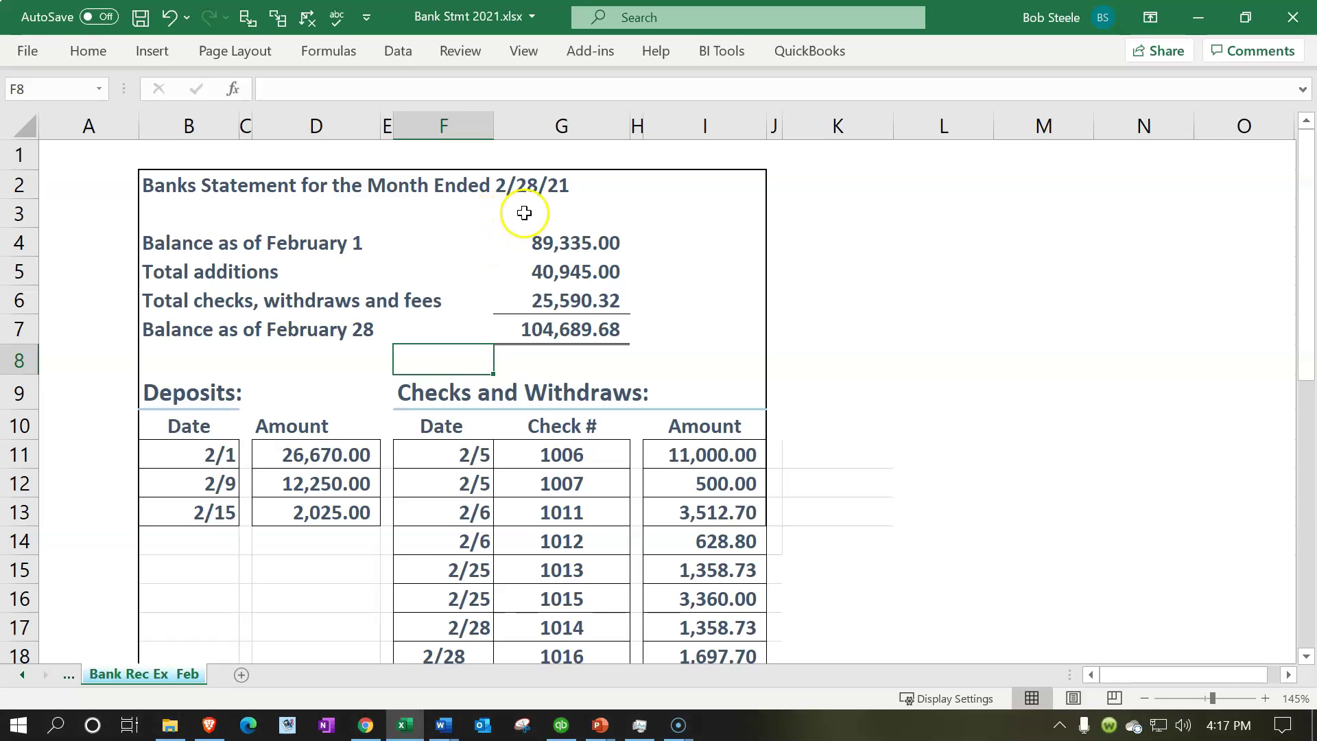
{"action": "left_click", "coordinate": [552, 244]}
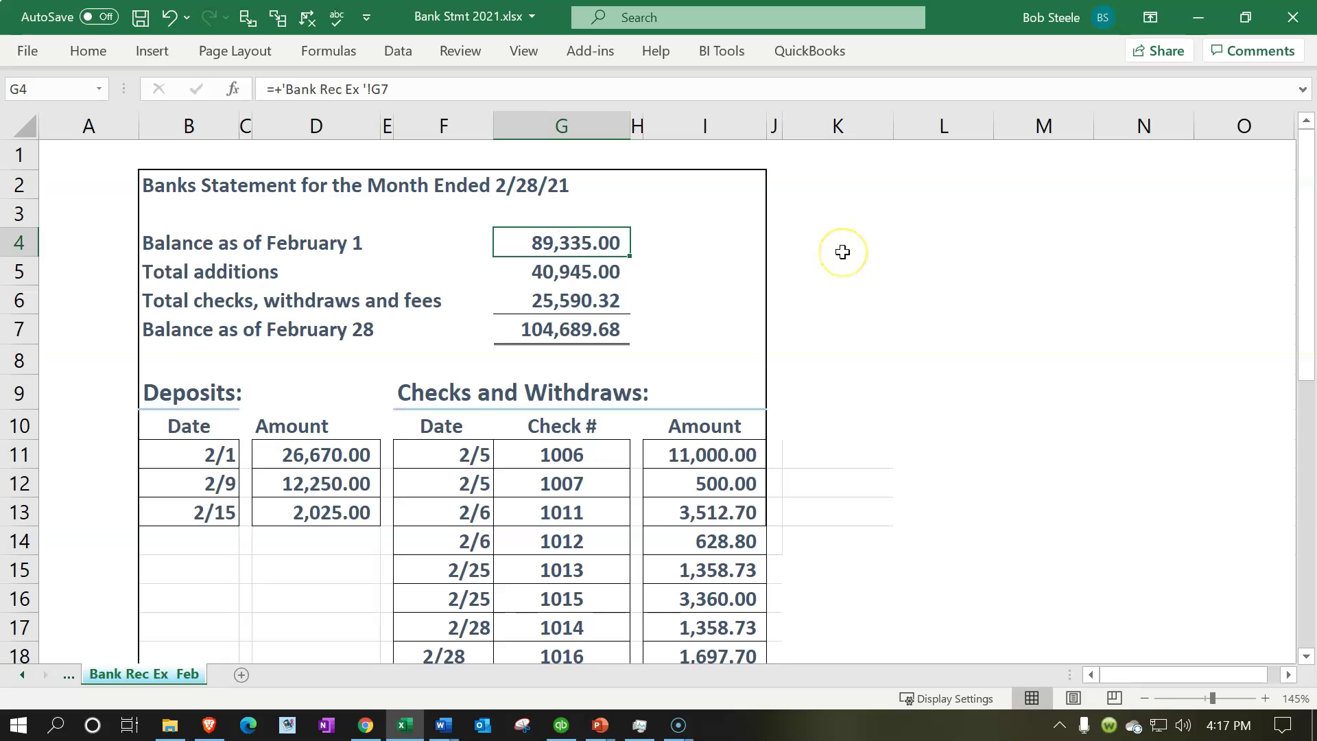
{"action": "key", "text": "Down"}
{"action": "key", "text": "Down"}
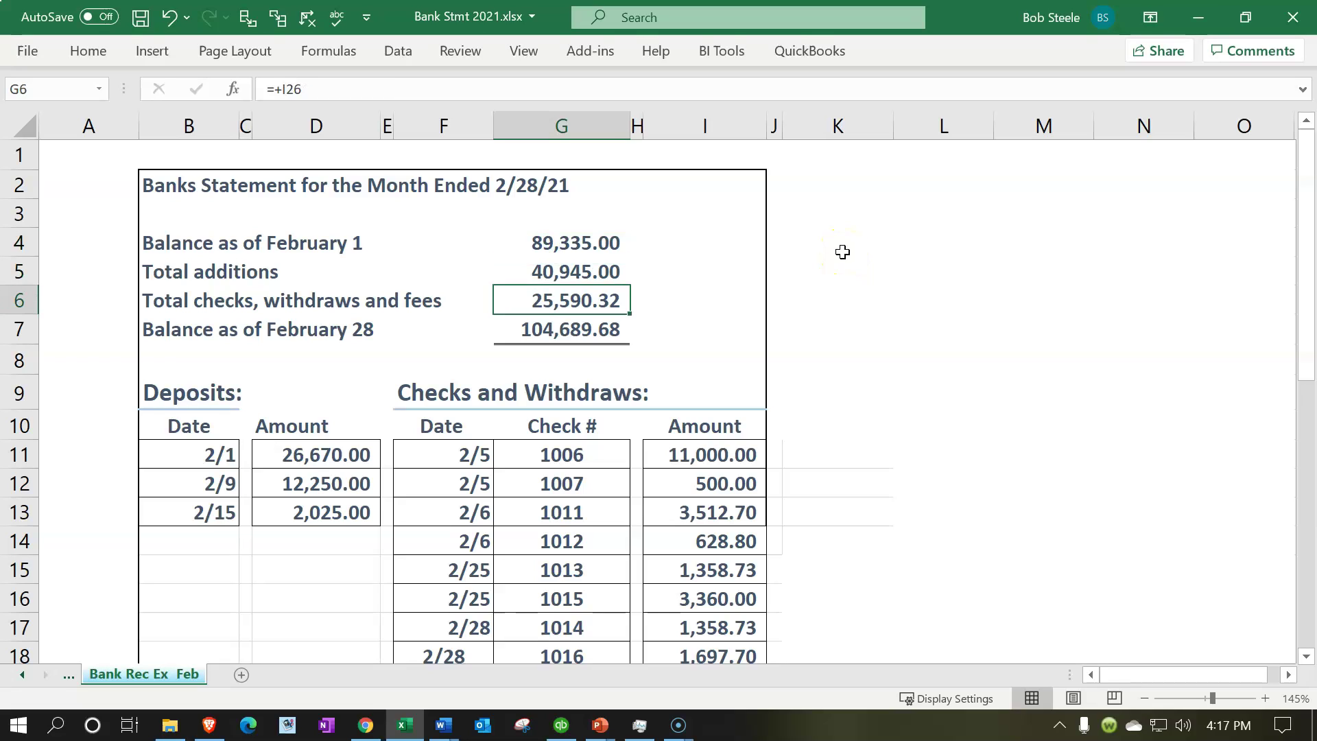
{"action": "left_click_drag", "start_coordinate": [361, 455], "coordinate": [364, 487]}
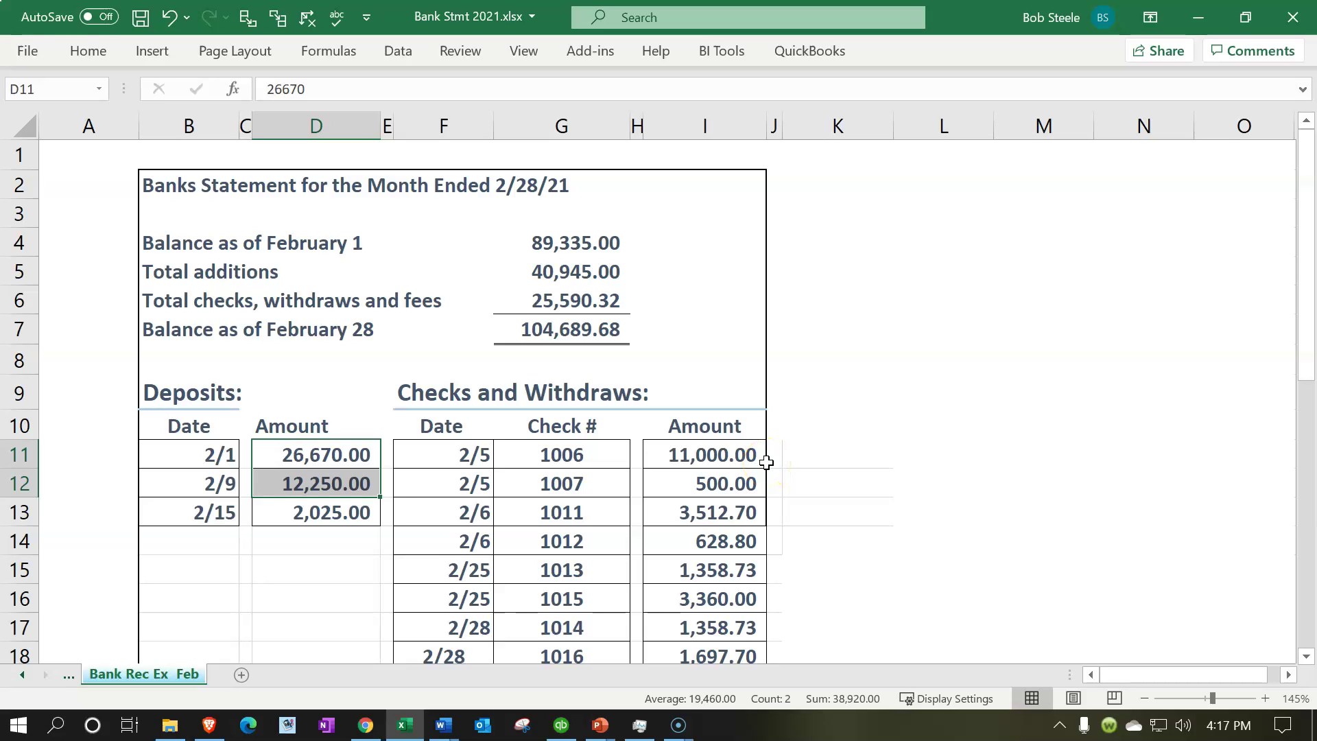
{"action": "left_click", "coordinate": [570, 334]}
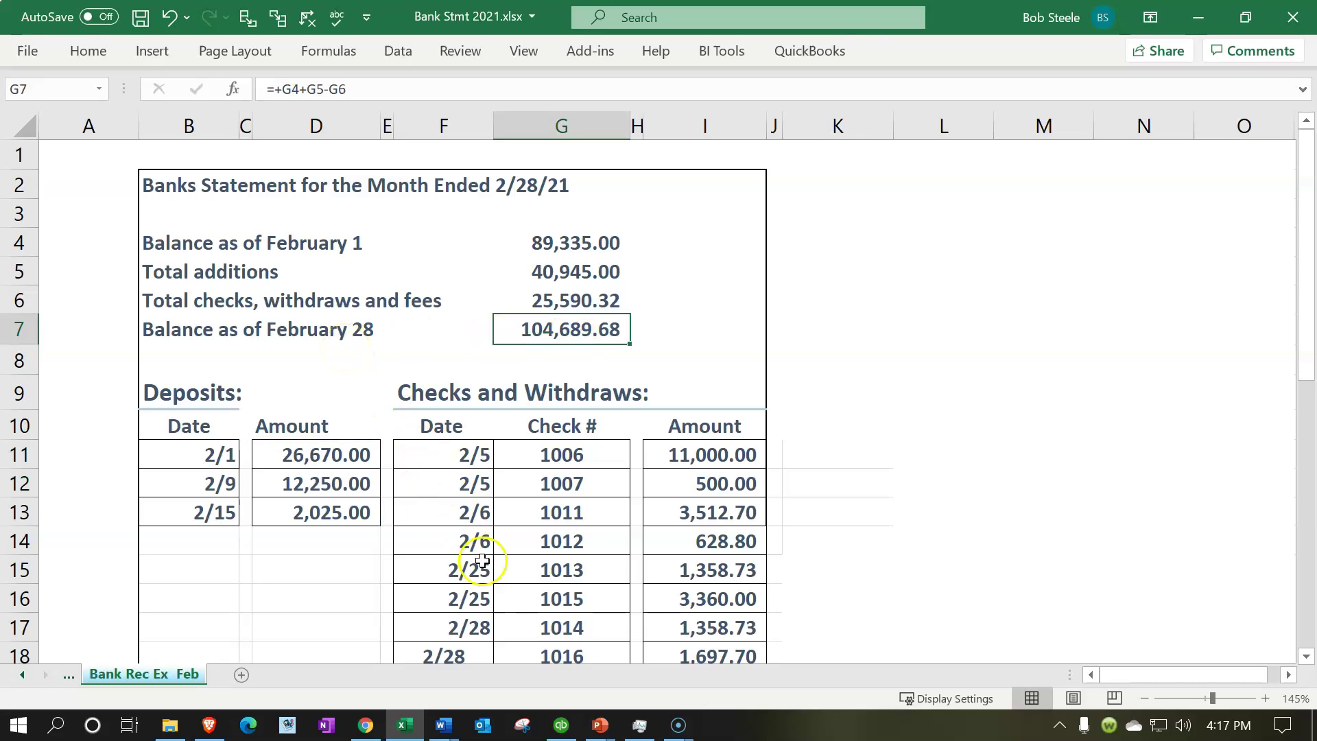
- Compare the Reconciliation Summary and Balance Sheet in QuickBooks with the February bank statement workbook in Excel
{"action": "left_click", "coordinate": [562, 726]}
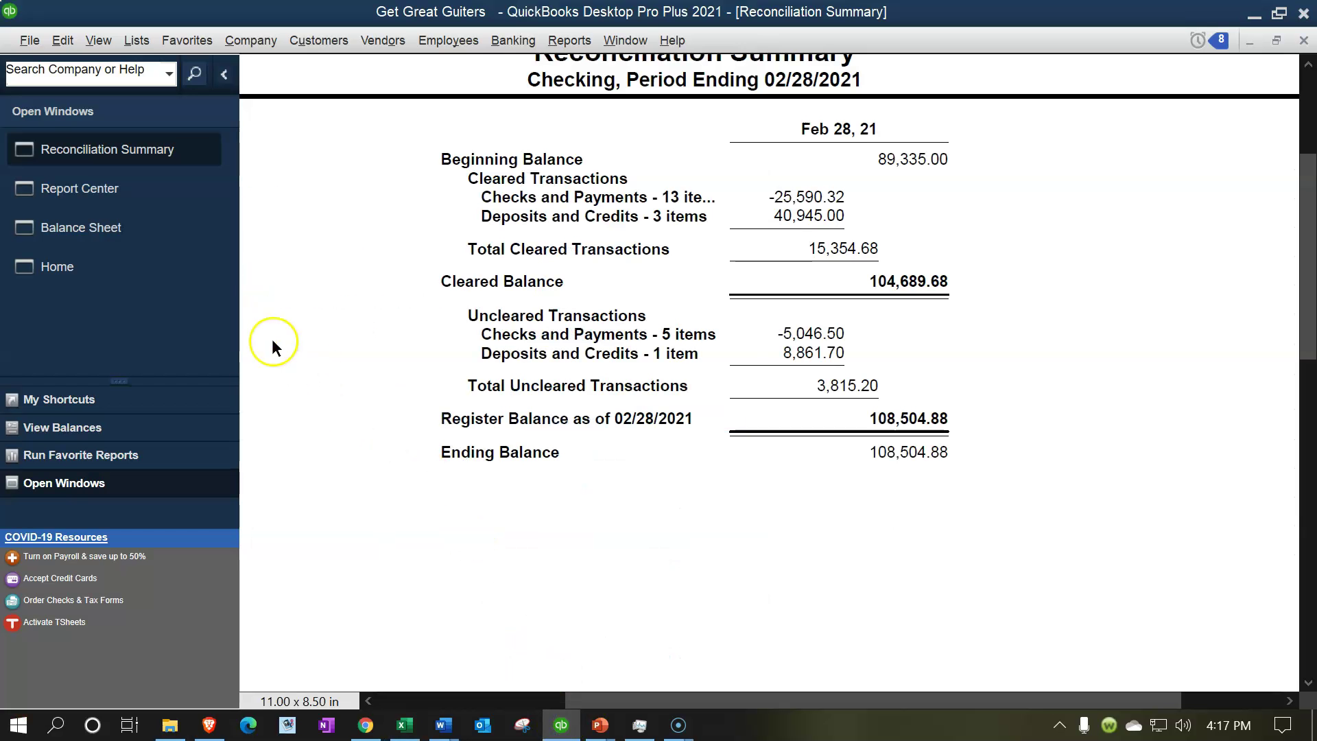
{"action": "left_click", "coordinate": [117, 236]}
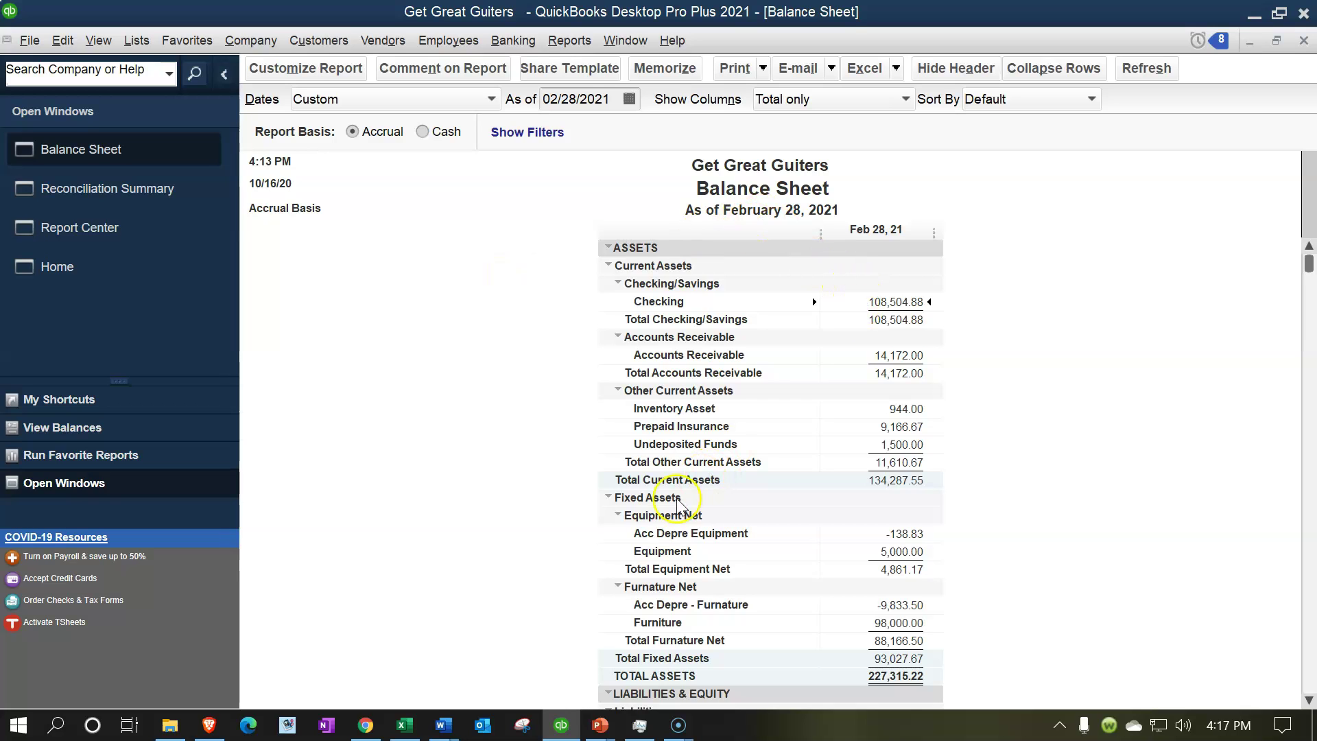
{"action": "left_click", "coordinate": [405, 725]}
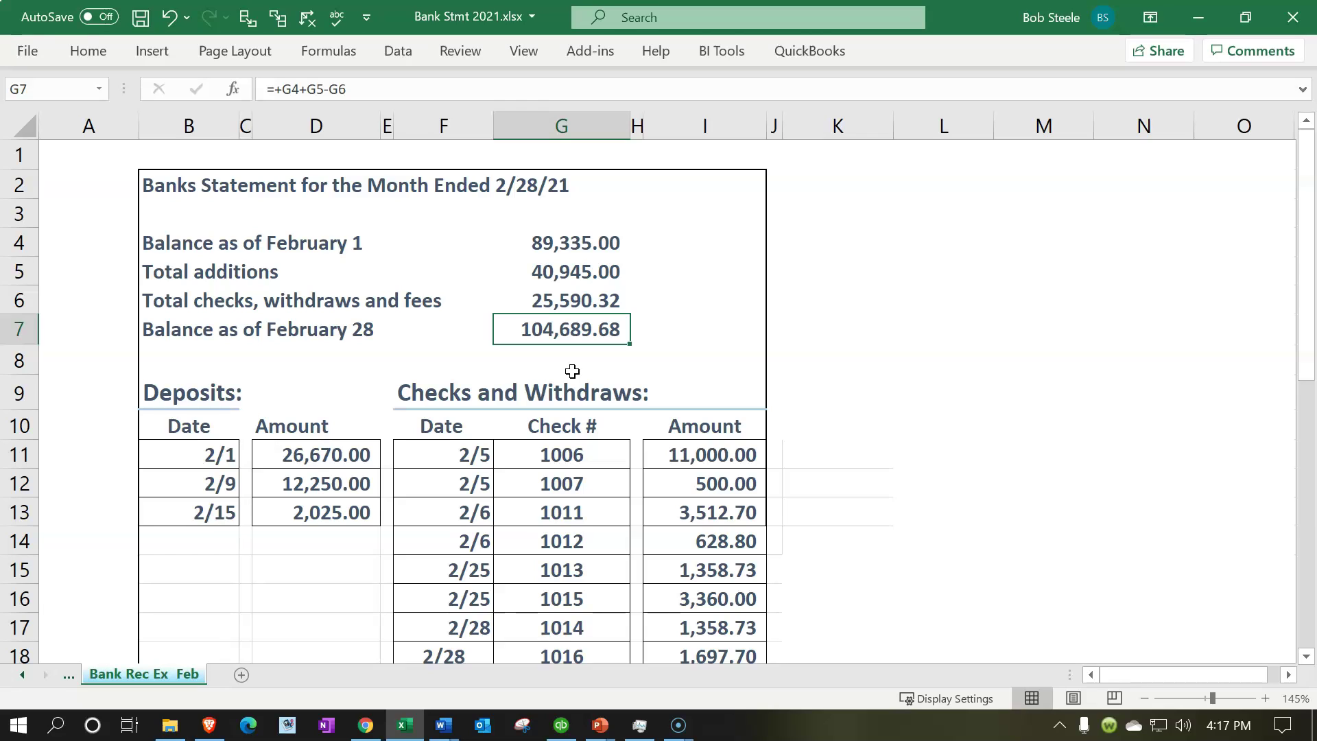
- Examine the check amounts and the February 28 balance in the bank statement workbook
{"action": "left_click_drag", "start_coordinate": [686, 484], "coordinate": [689, 546]}
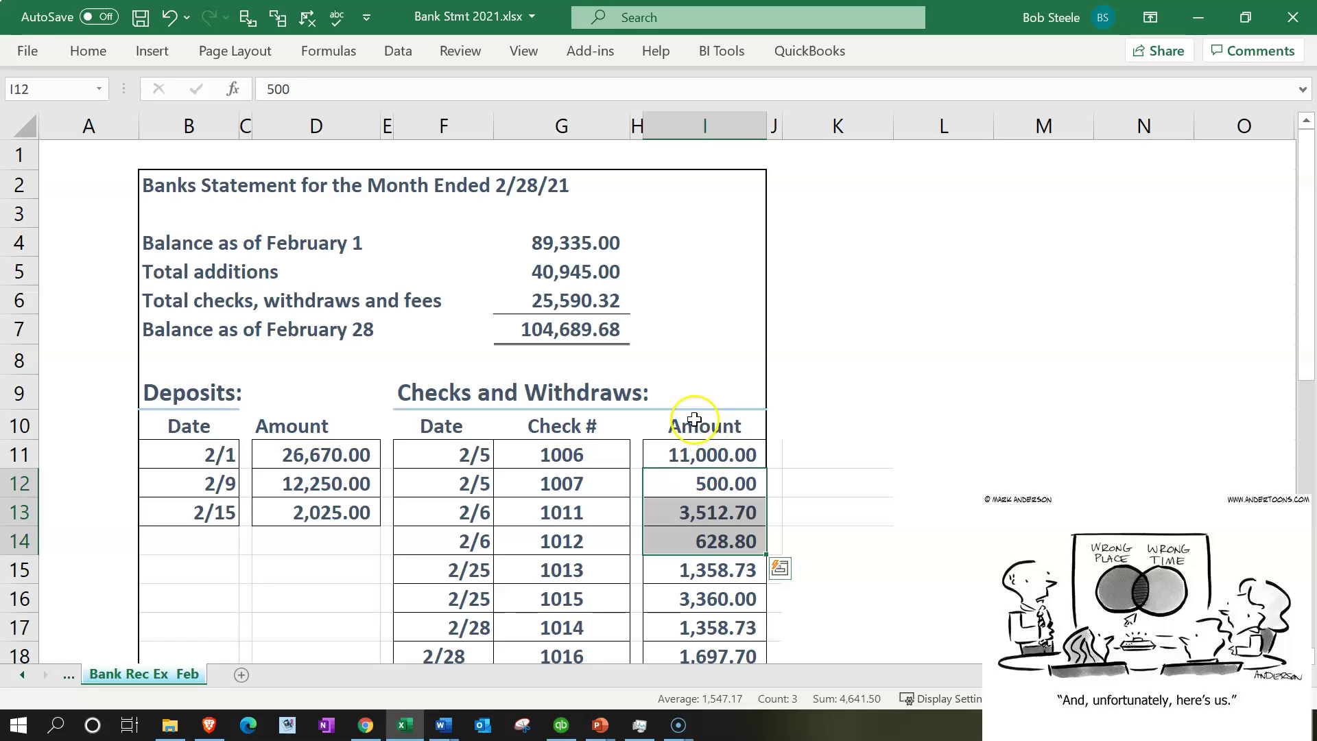
{"action": "left_click", "coordinate": [574, 330]}
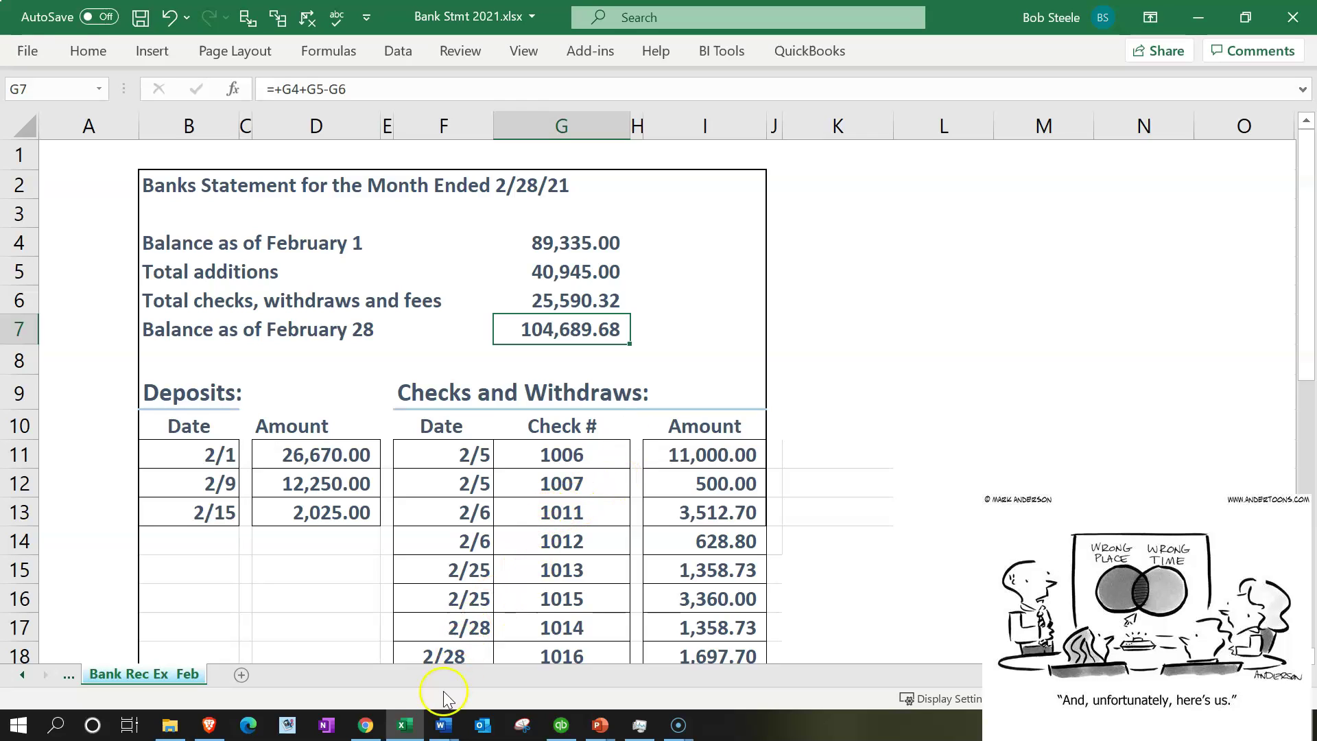
{"action": "mouse_move", "coordinate": [406, 729]}
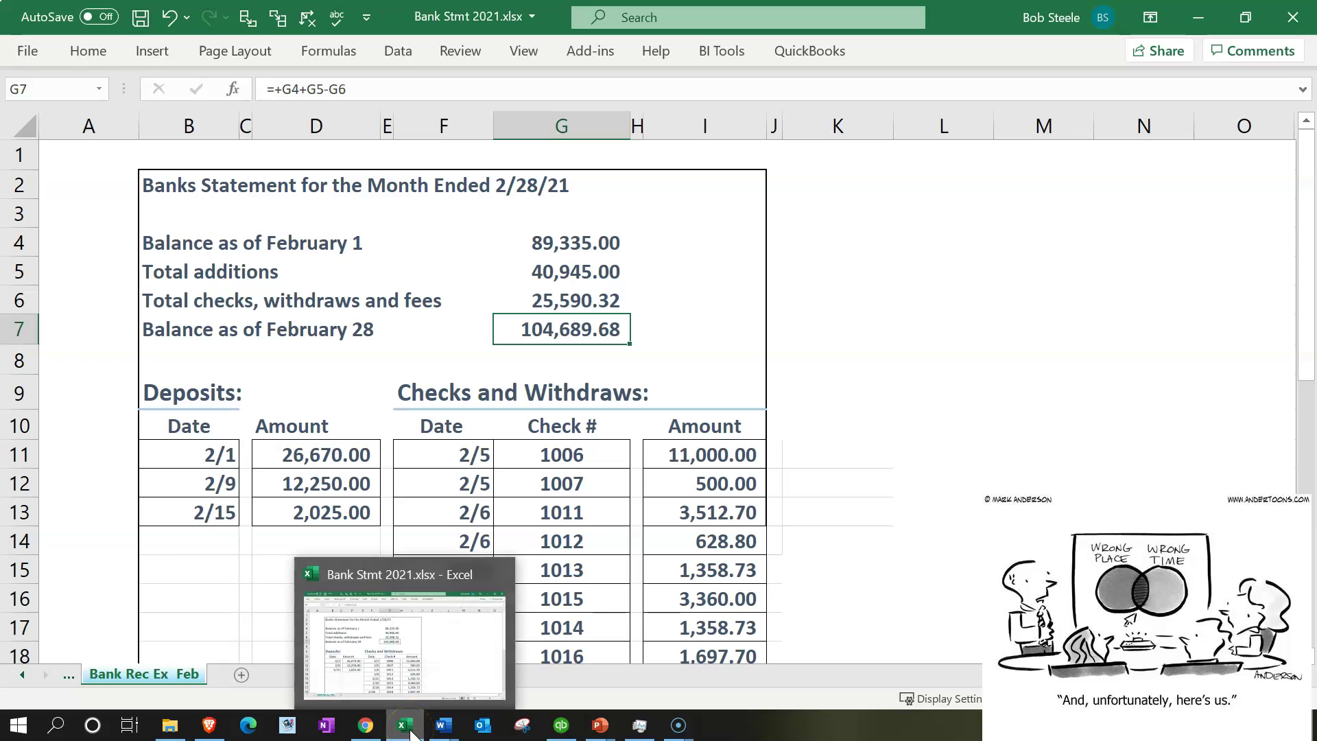
- Switch to QuickBooks and compare the Reconciliation Summary's beginning balance, cleared payments, deposits and cleared balance with the February bank statement in Excel
{"action": "left_click", "coordinate": [406, 727]}
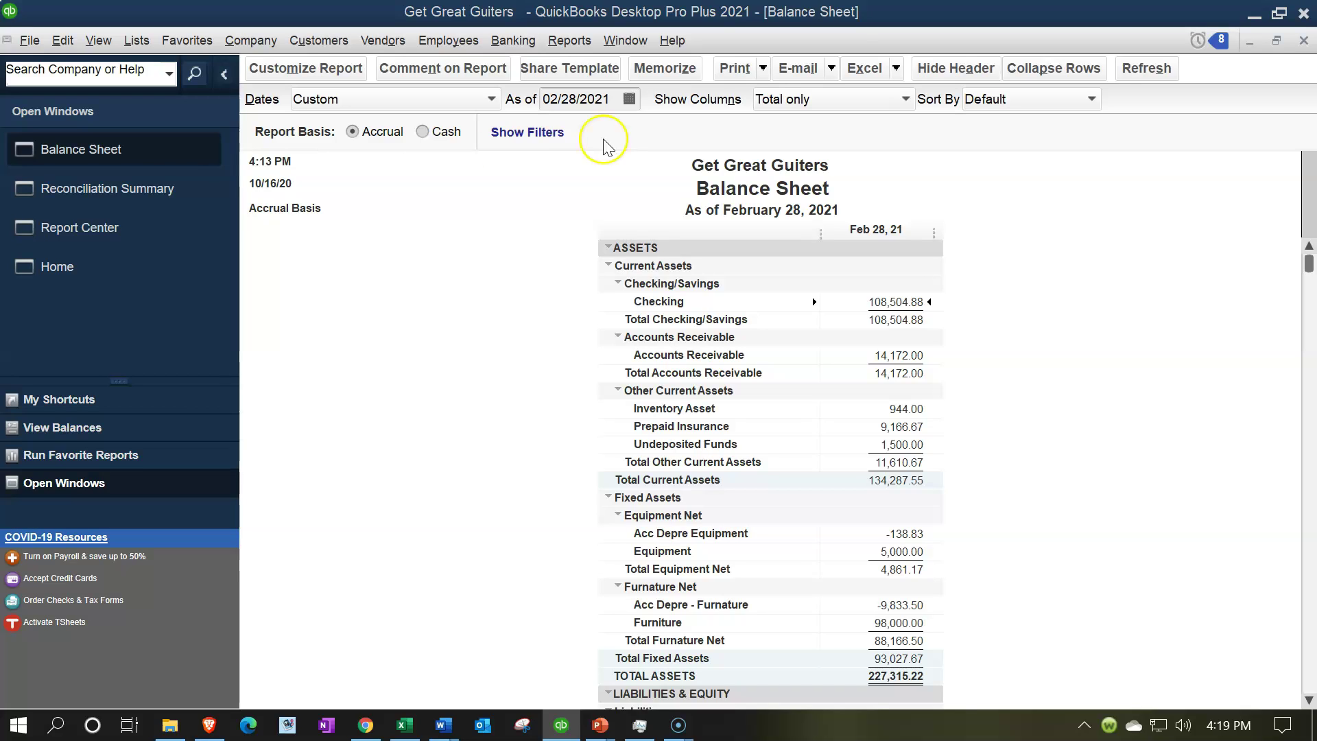
{"action": "left_click", "coordinate": [131, 187]}
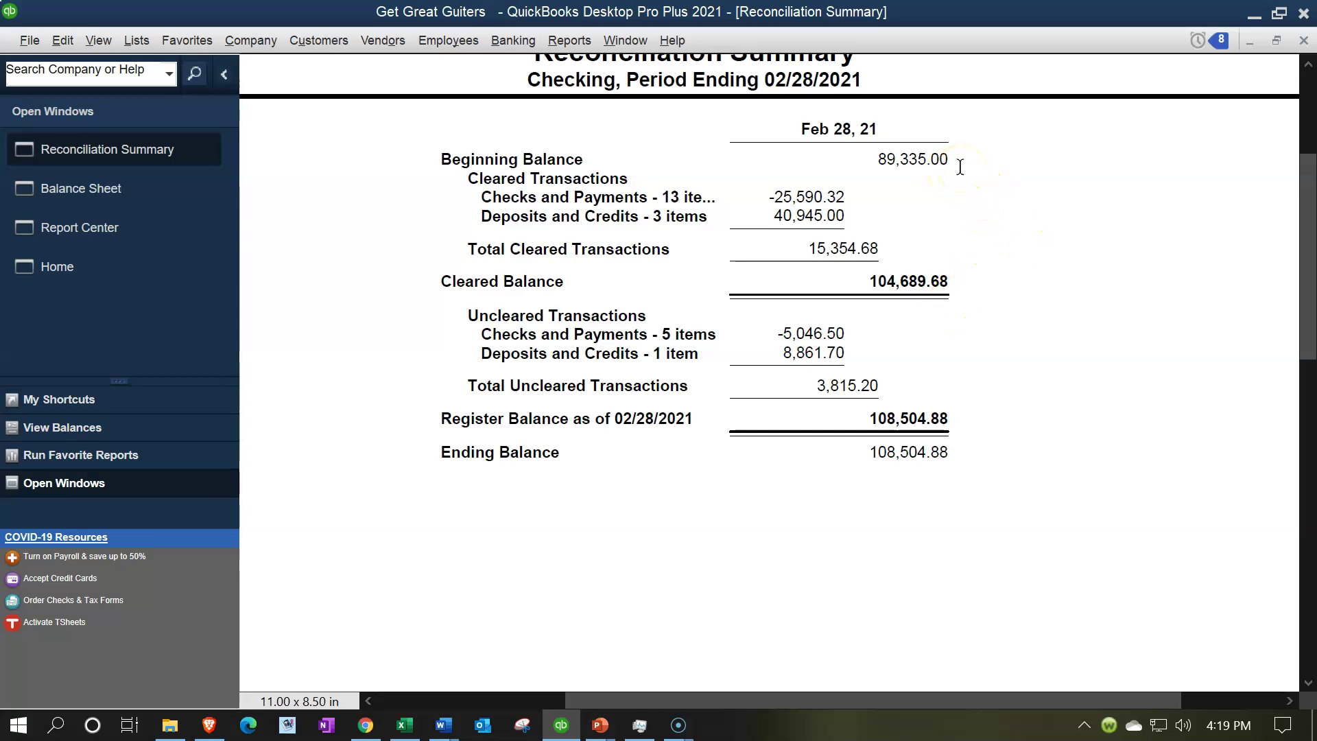
{"action": "left_click", "coordinate": [408, 724]}
{"action": "left_click", "coordinate": [578, 244]}
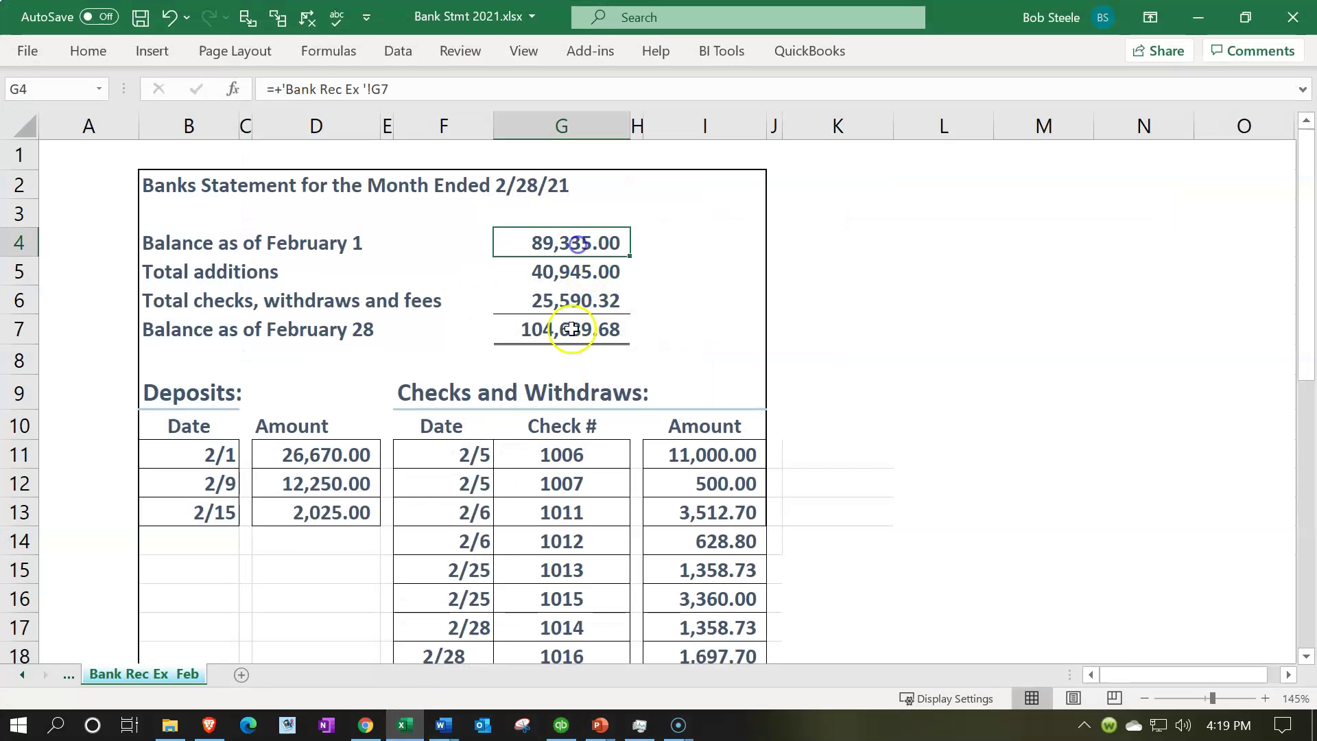
{"action": "left_click", "coordinate": [421, 726]}
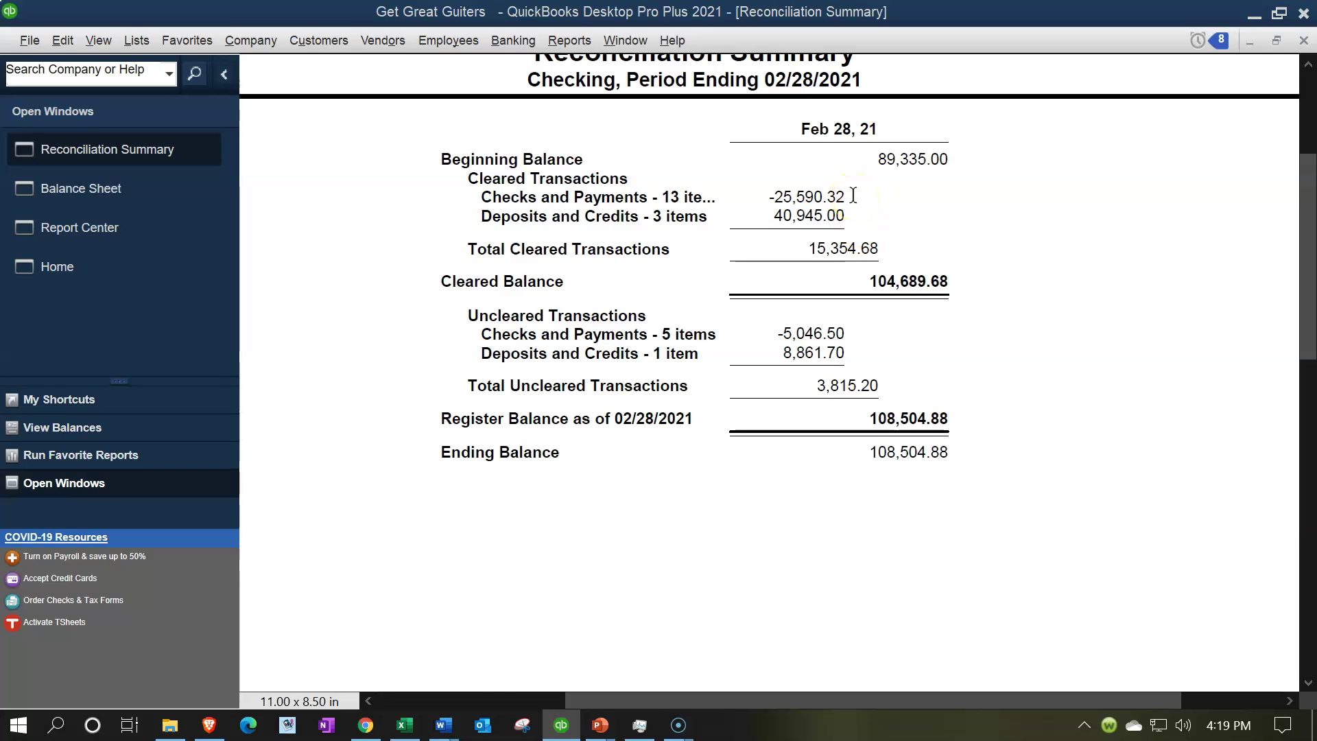
{"action": "left_click", "coordinate": [405, 725]}
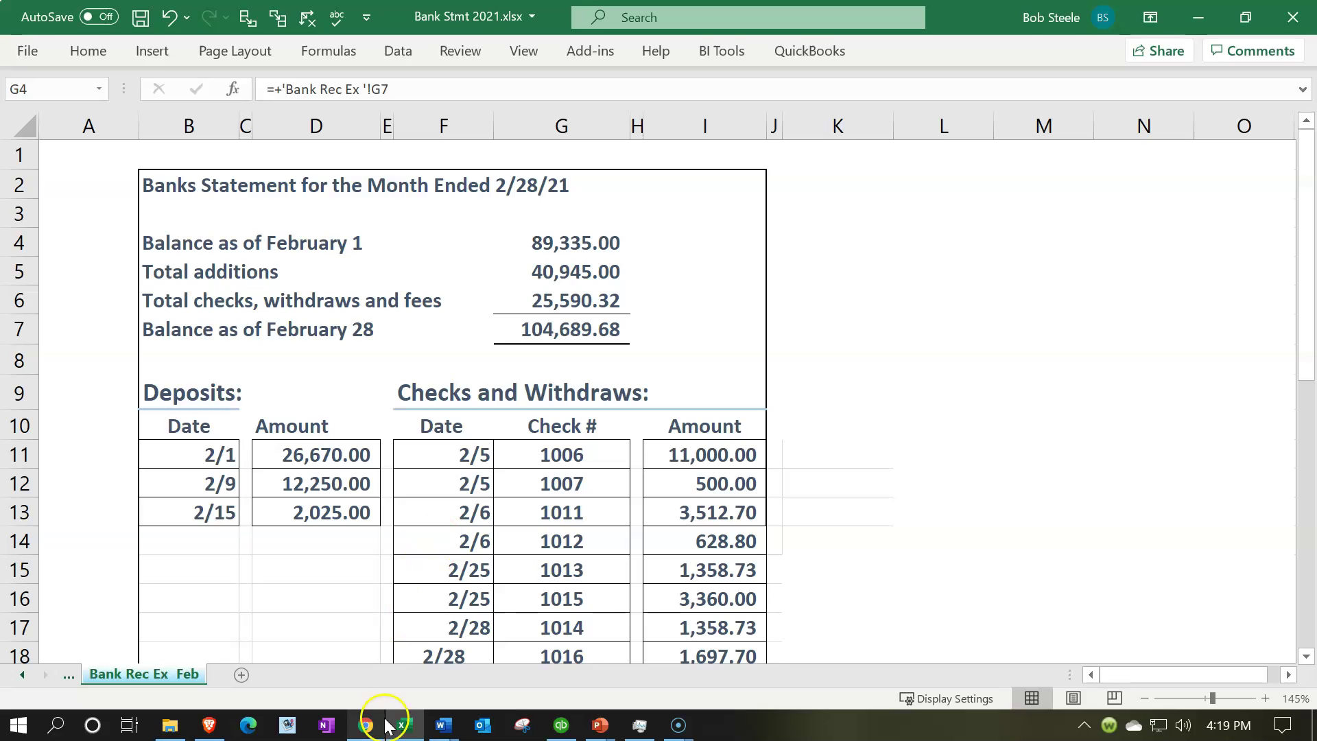
{"action": "left_click", "coordinate": [561, 725]}
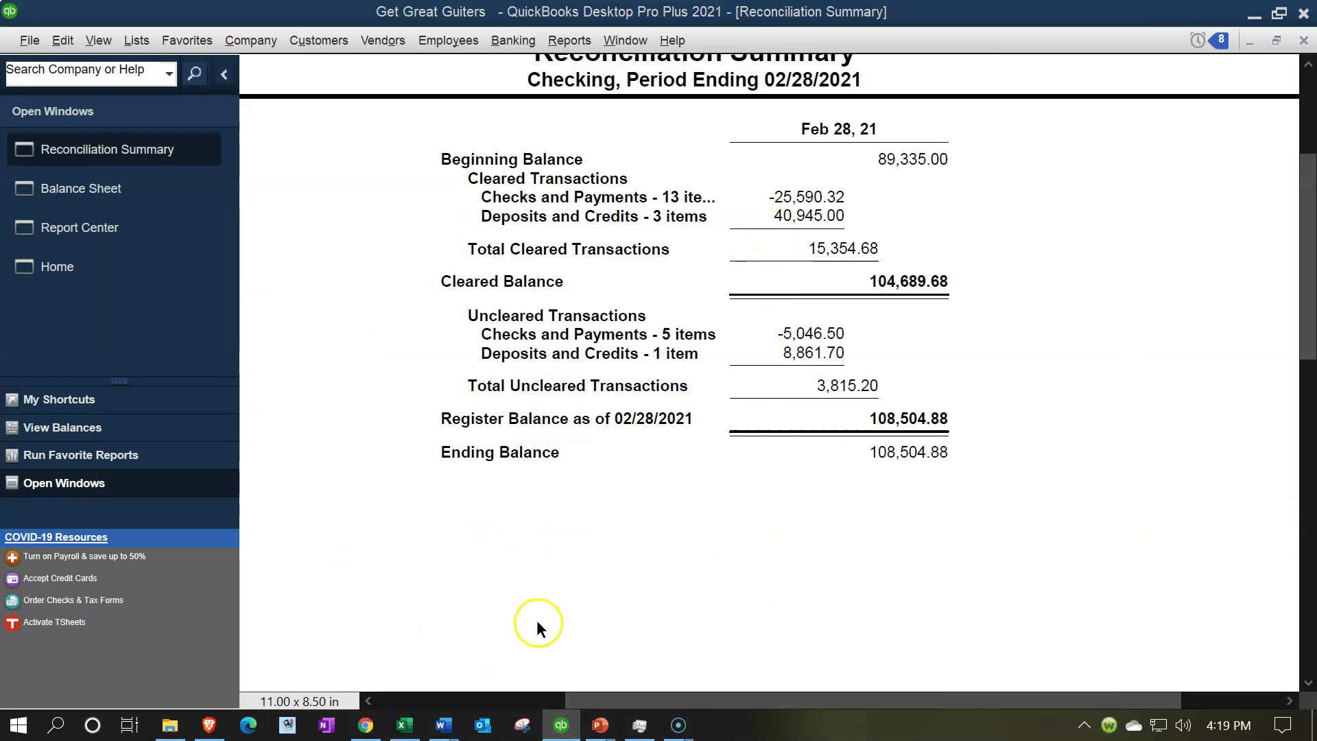
{"action": "left_click", "coordinate": [405, 725]}
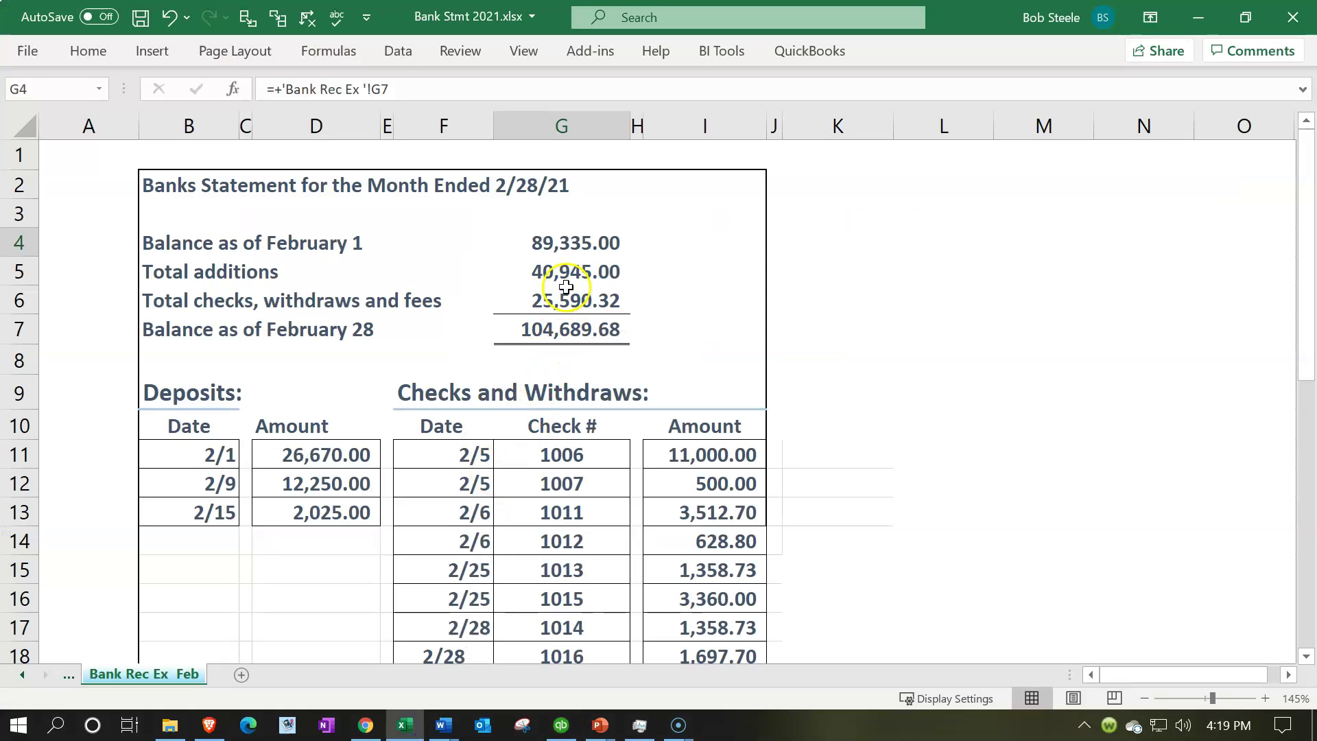
{"action": "left_click", "coordinate": [408, 720]}
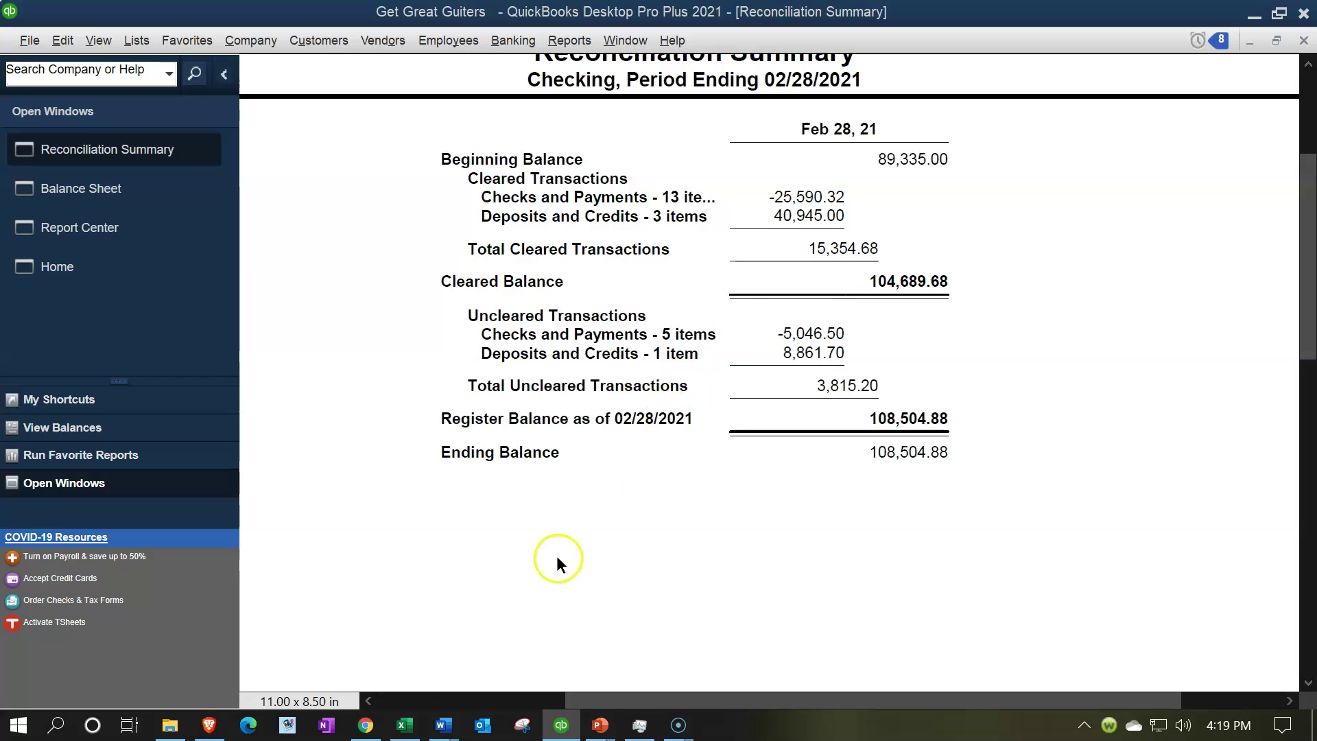
{"action": "left_click", "coordinate": [404, 725]}
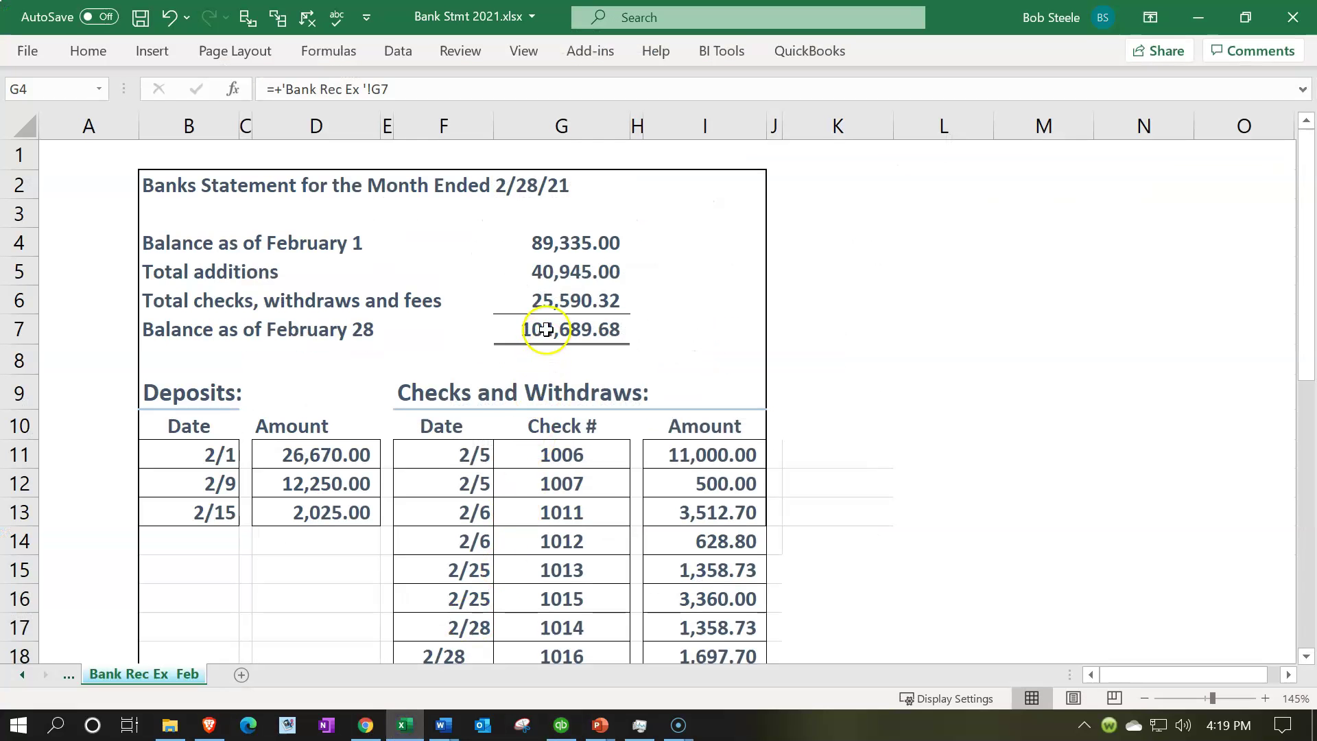
{"action": "left_click", "coordinate": [404, 725]}
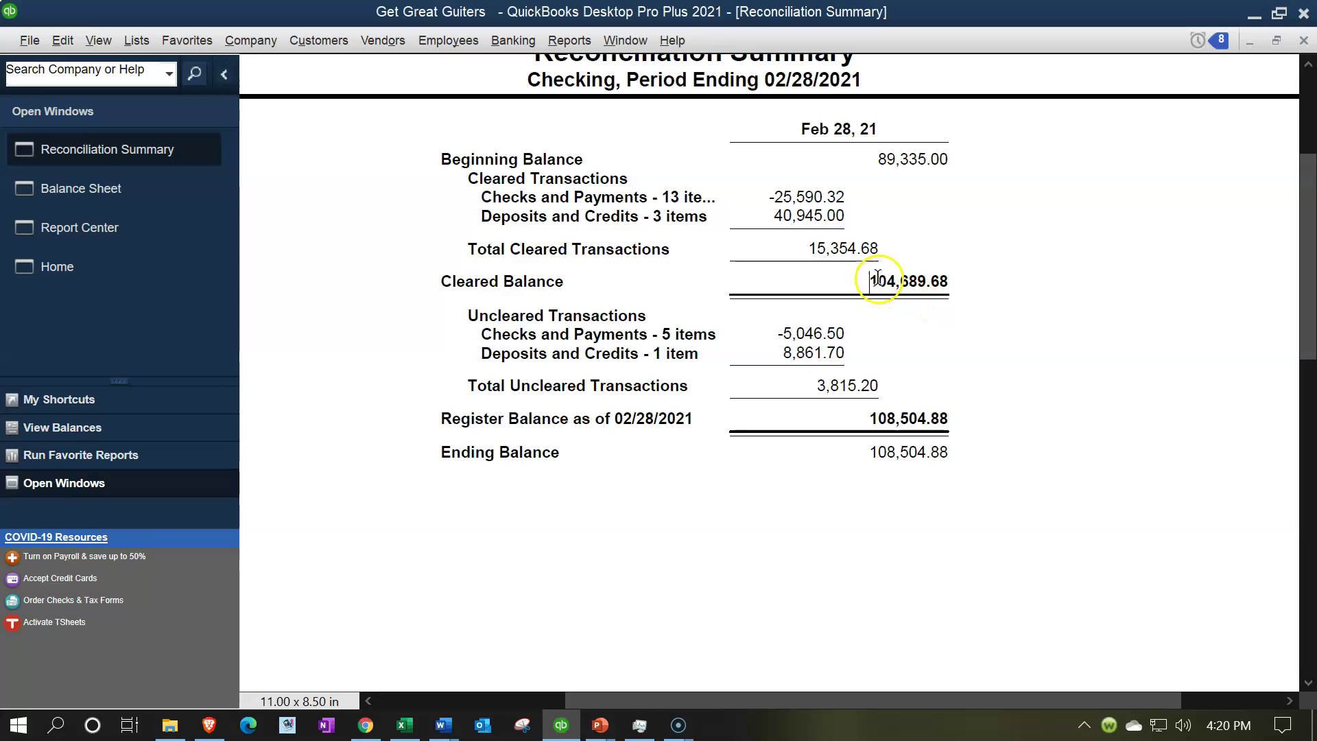
- Examine the cleared balance, register balance, and uncleared checks and deposits lines in the Reconciliation Summary
{"action": "left_click_drag", "start_coordinate": [868, 281], "coordinate": [958, 280]}
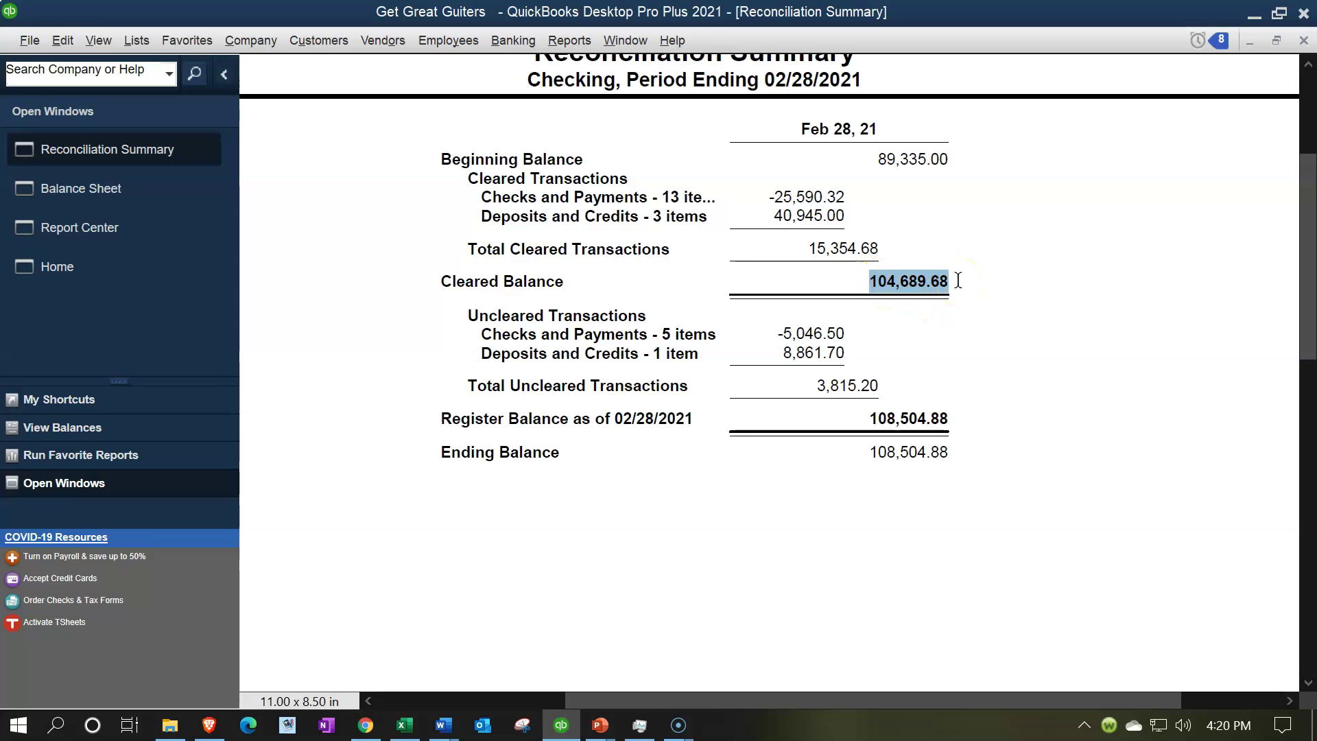
{"action": "left_click_drag", "start_coordinate": [868, 420], "coordinate": [977, 426]}
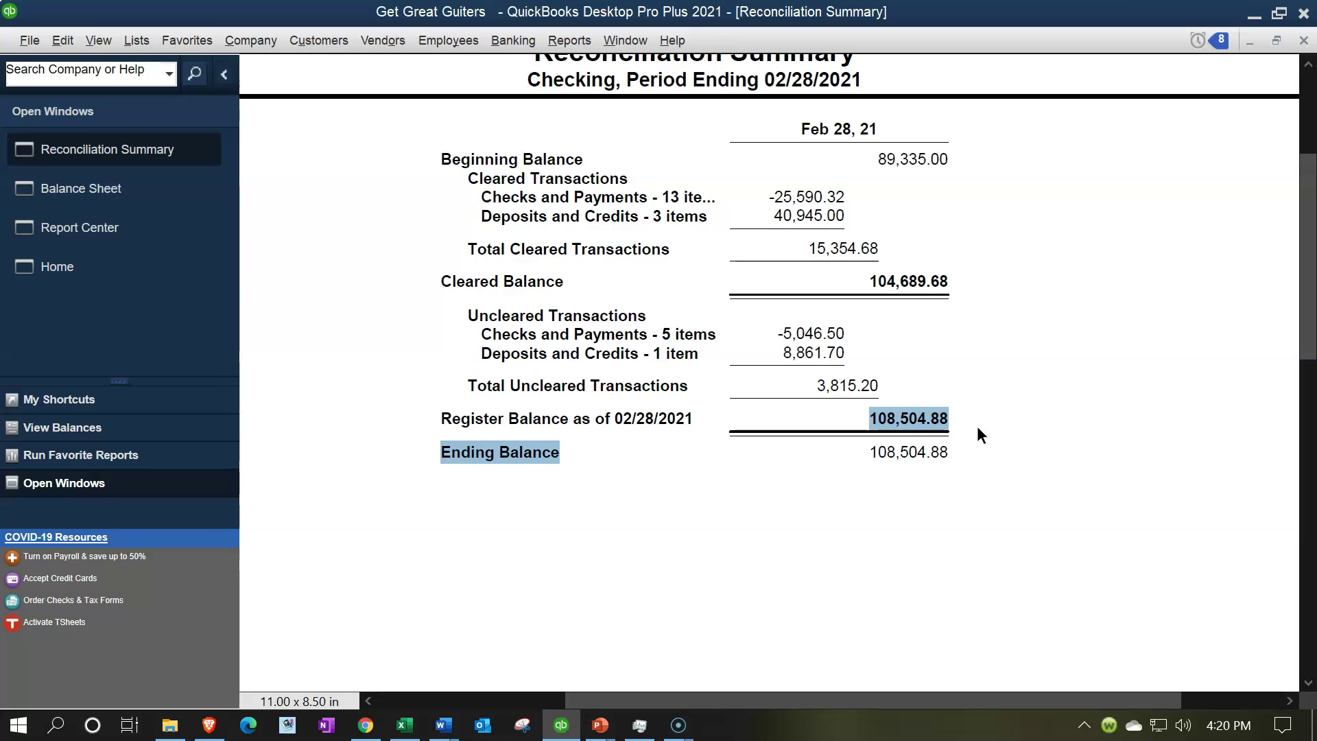
{"action": "left_click", "coordinate": [716, 426]}
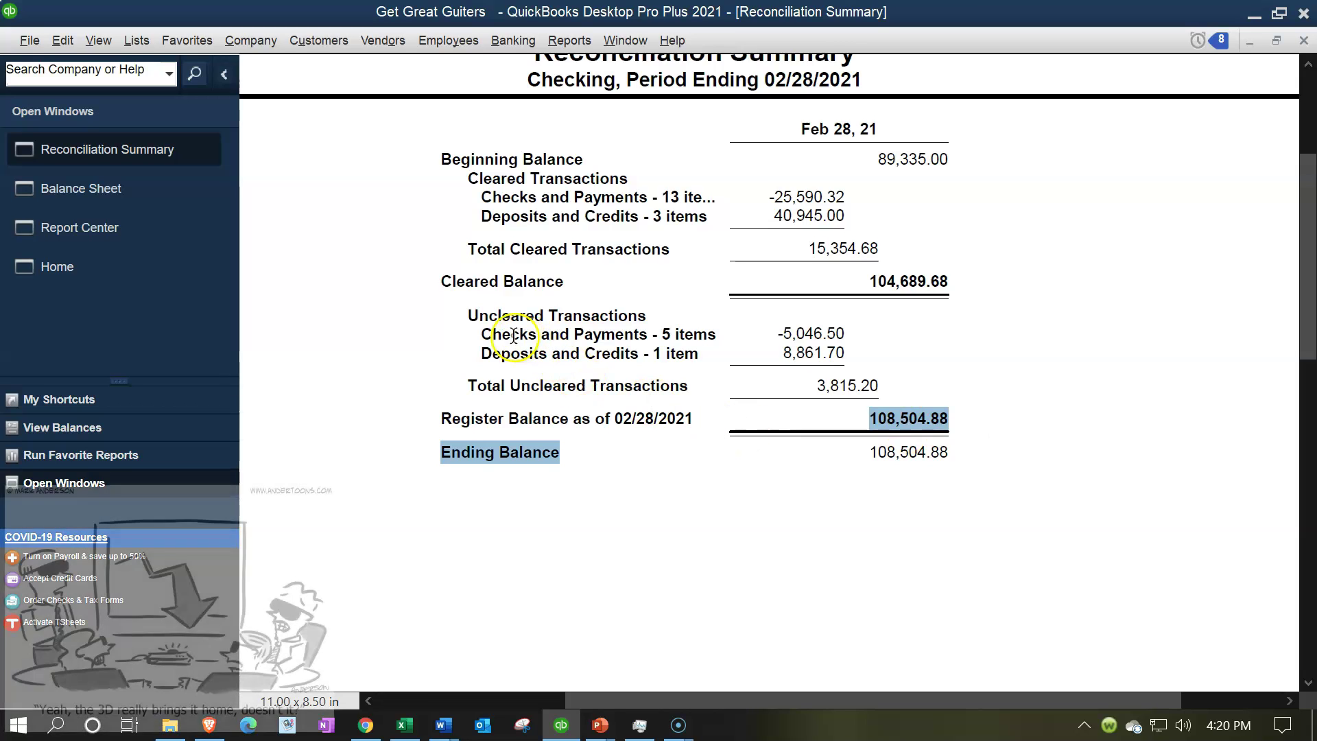
{"action": "left_click_drag", "start_coordinate": [476, 334], "coordinate": [731, 334]}
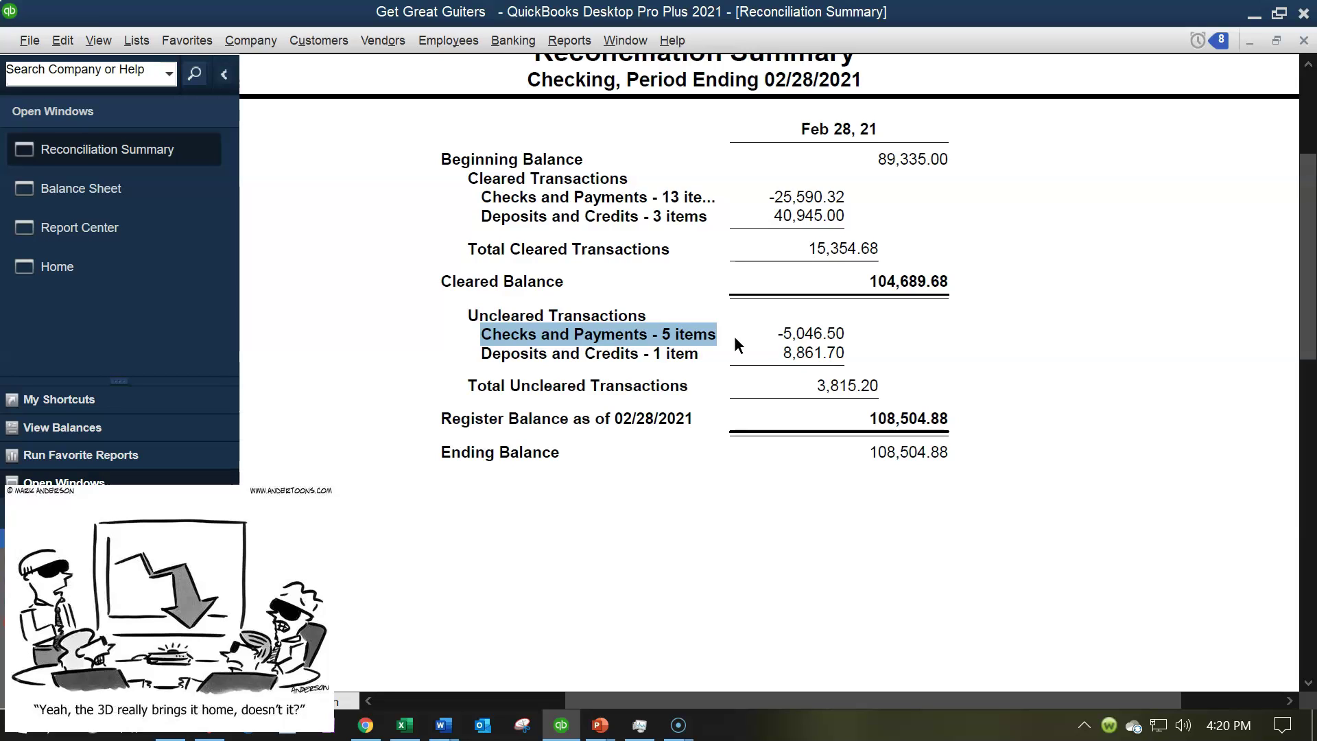
{"action": "left_click_drag", "start_coordinate": [484, 354], "coordinate": [691, 351]}
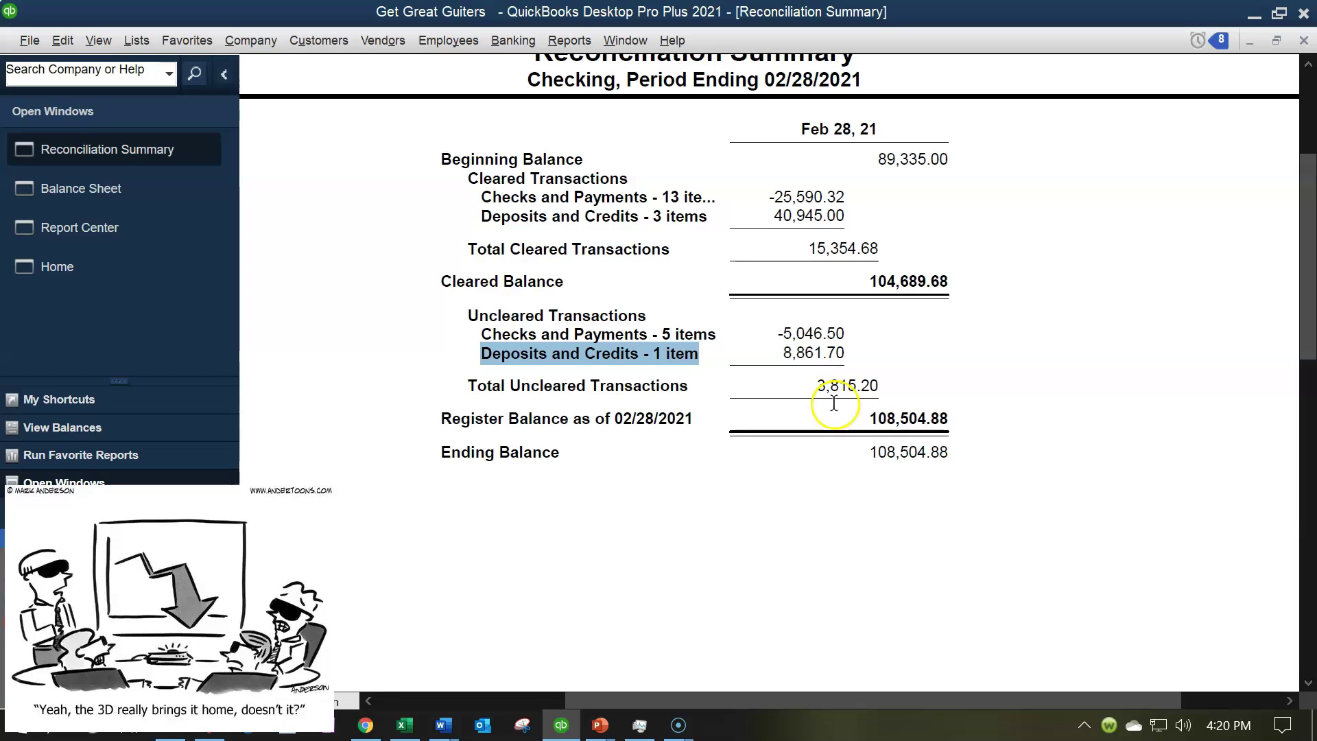
{"action": "left_click", "coordinate": [858, 413]}
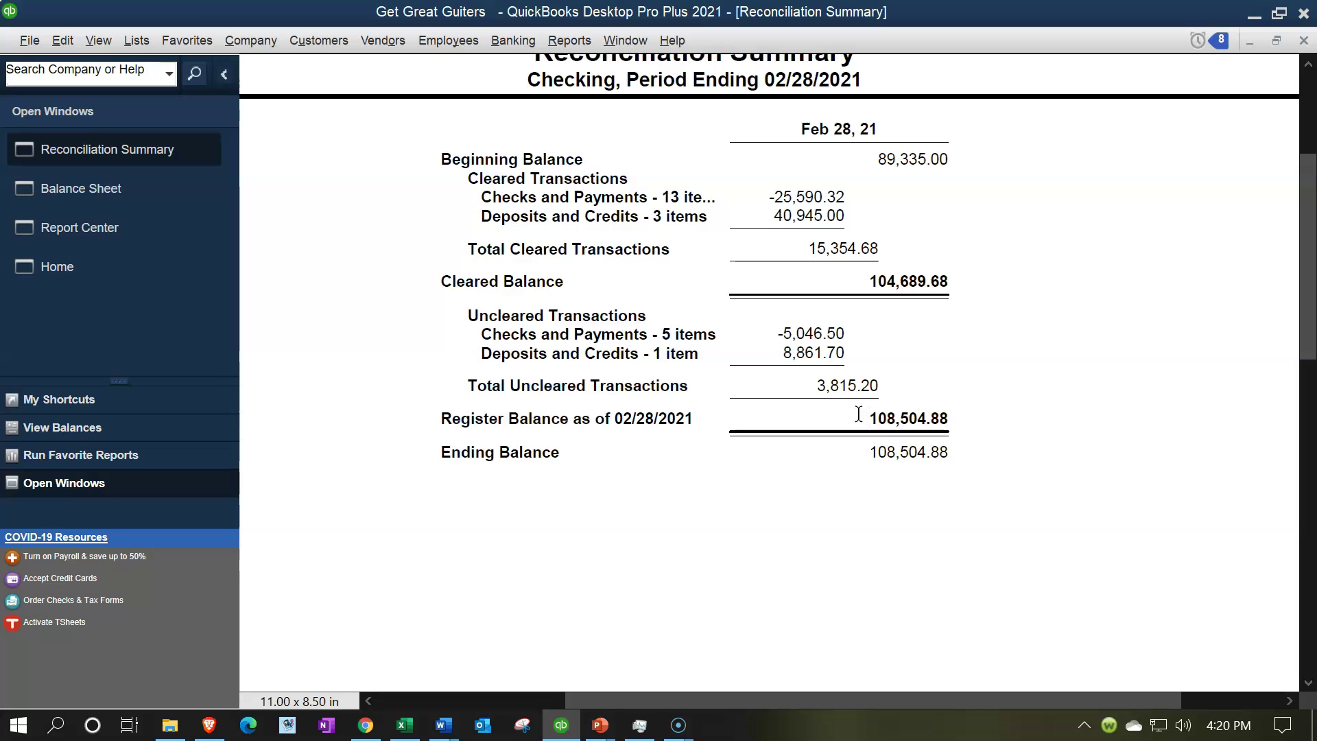
- Check the Balance Sheet's Checking amount against the Reconciliation Summary's register balance and its uncleared checks and payments amount
{"action": "left_click", "coordinate": [132, 195]}
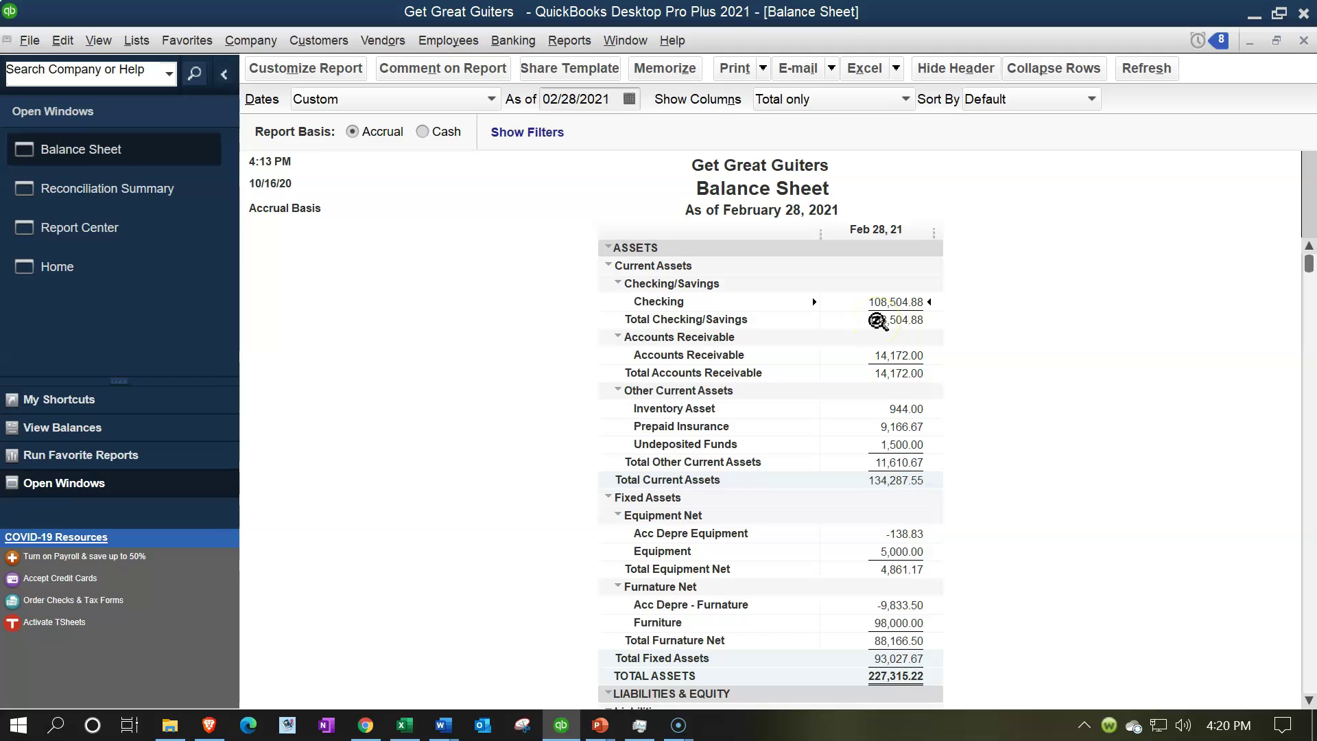
{"action": "left_click", "coordinate": [149, 192]}
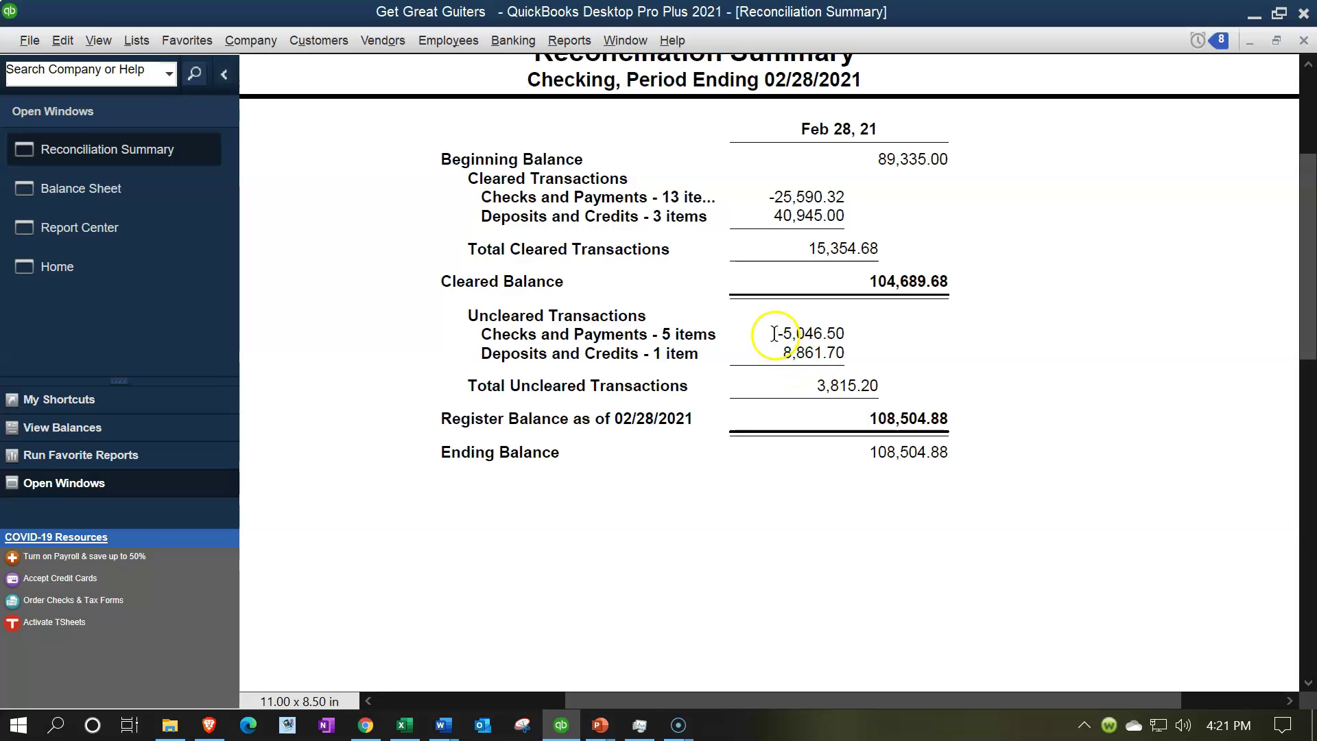
{"action": "left_click_drag", "start_coordinate": [777, 333], "coordinate": [847, 333]}
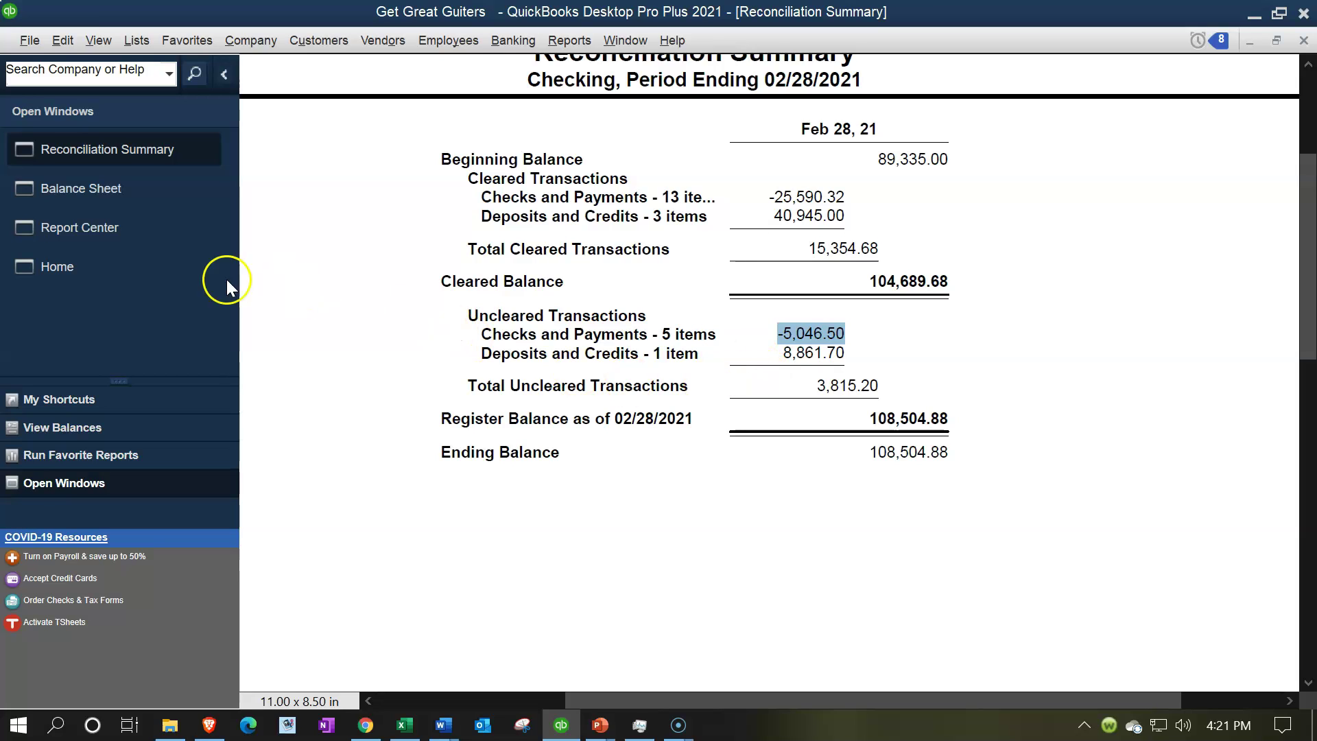
- From the Report Center's Previous Reconciliation entry, bring up the Reconciliation Detail for Checking, period ending 02/28/2021
{"action": "left_click", "coordinate": [106, 230]}
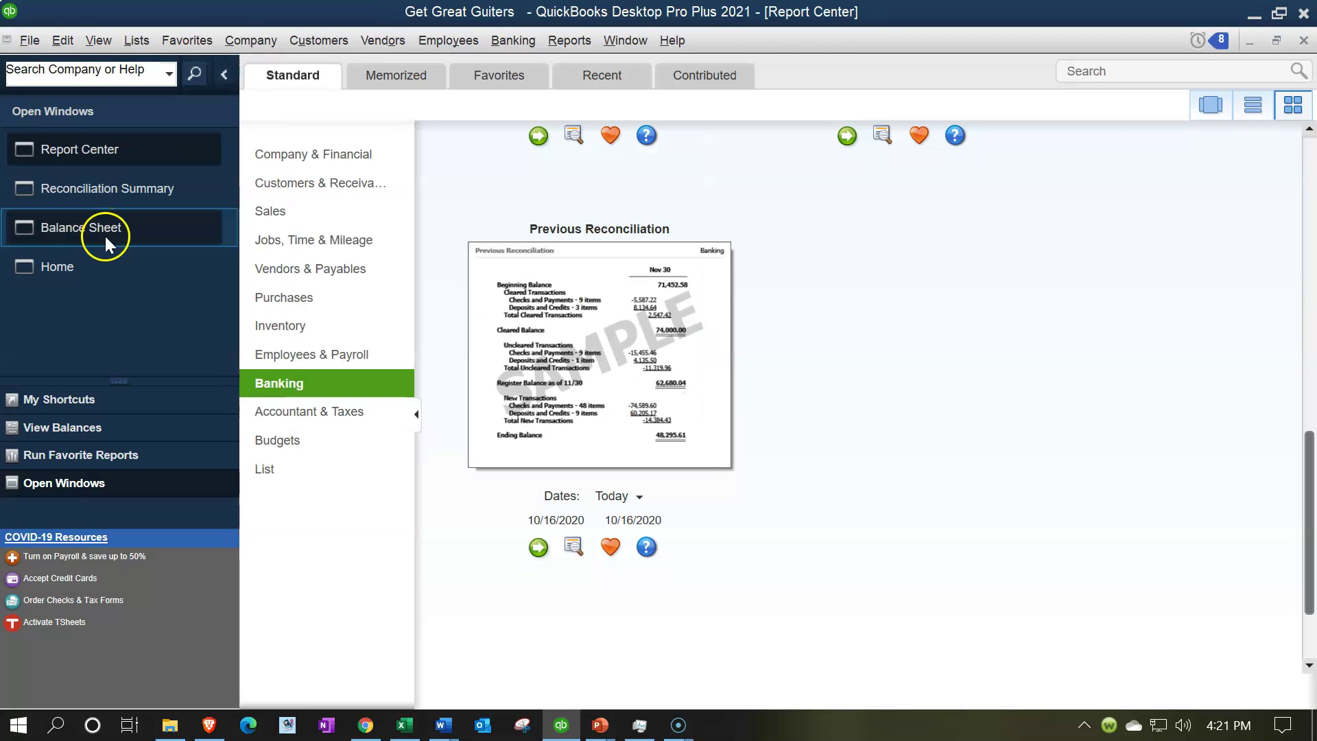
{"action": "left_click", "coordinate": [102, 199]}
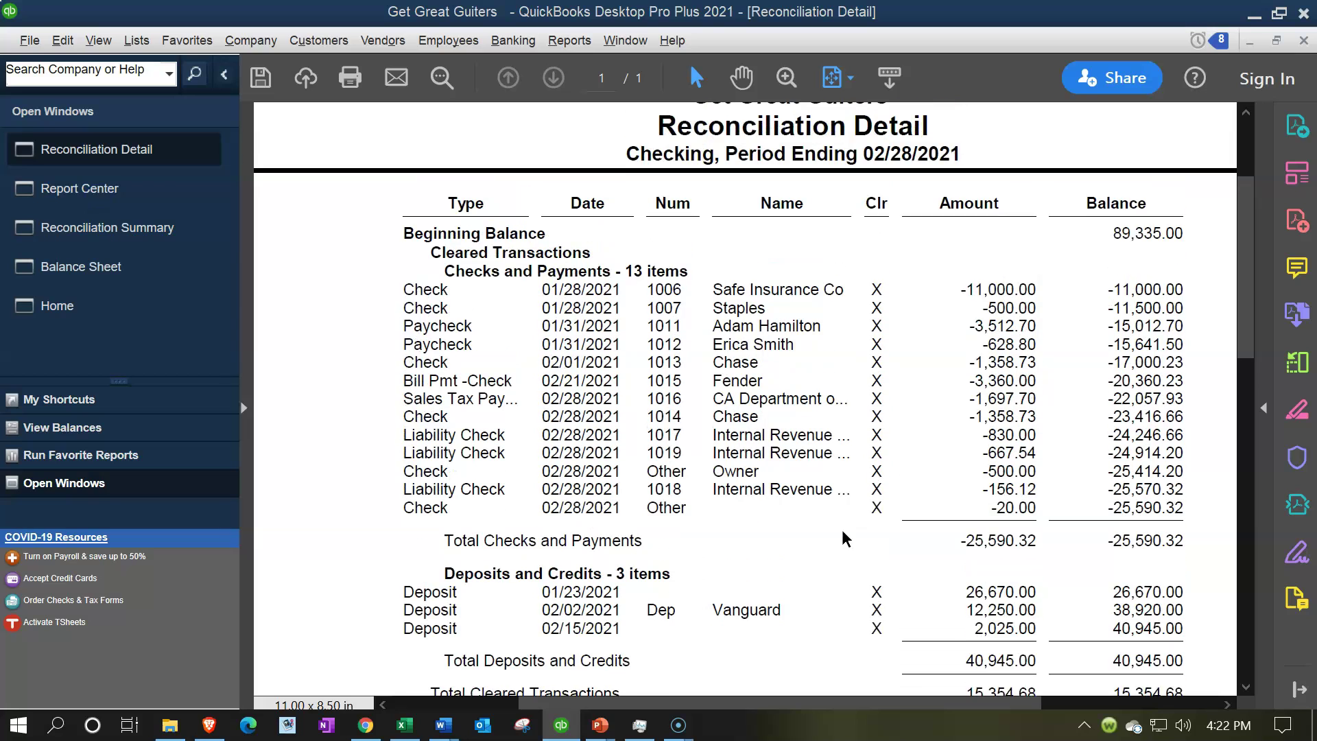
{"action": "scroll", "coordinate": [845, 538], "scroll_direction": "up", "scroll_amount": 1}
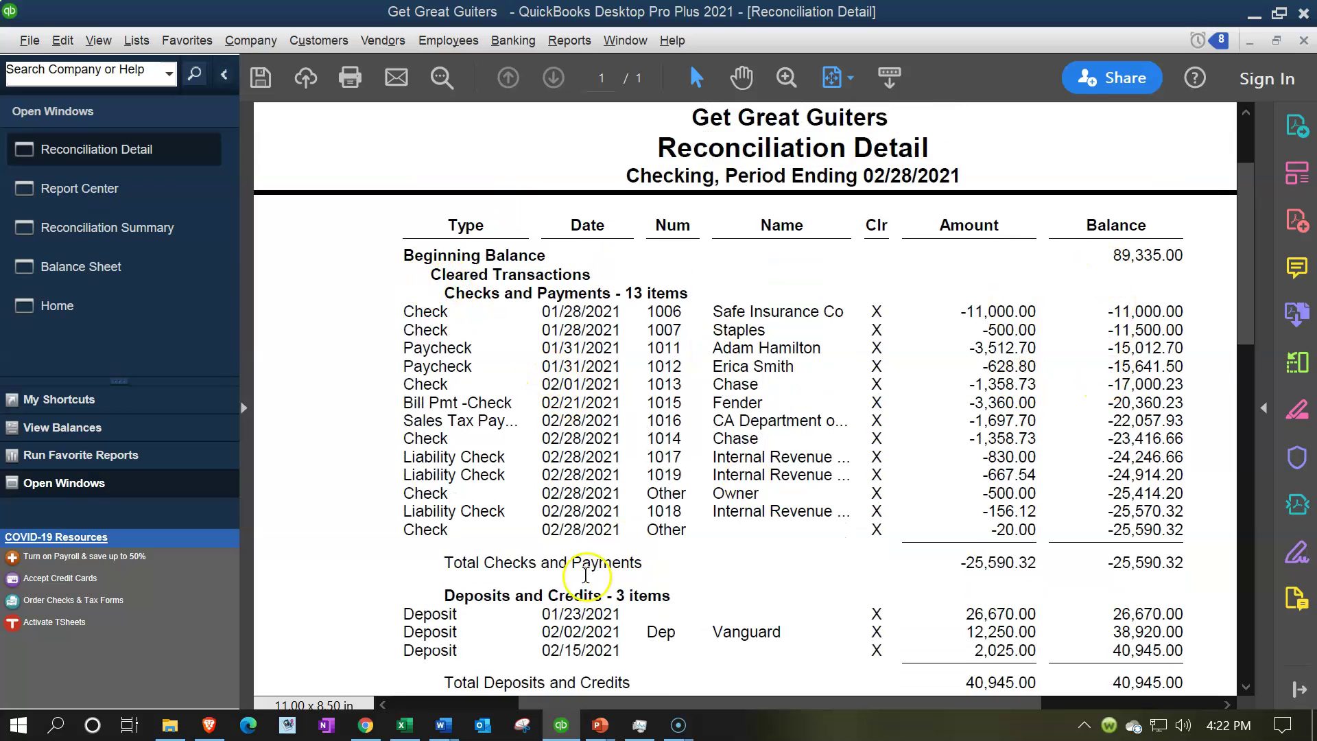
- Compare the cleared checks and payments in the Reconciliation Detail with the checks and withdrawals listed in the Excel bank statement
{"action": "left_click", "coordinate": [406, 727]}
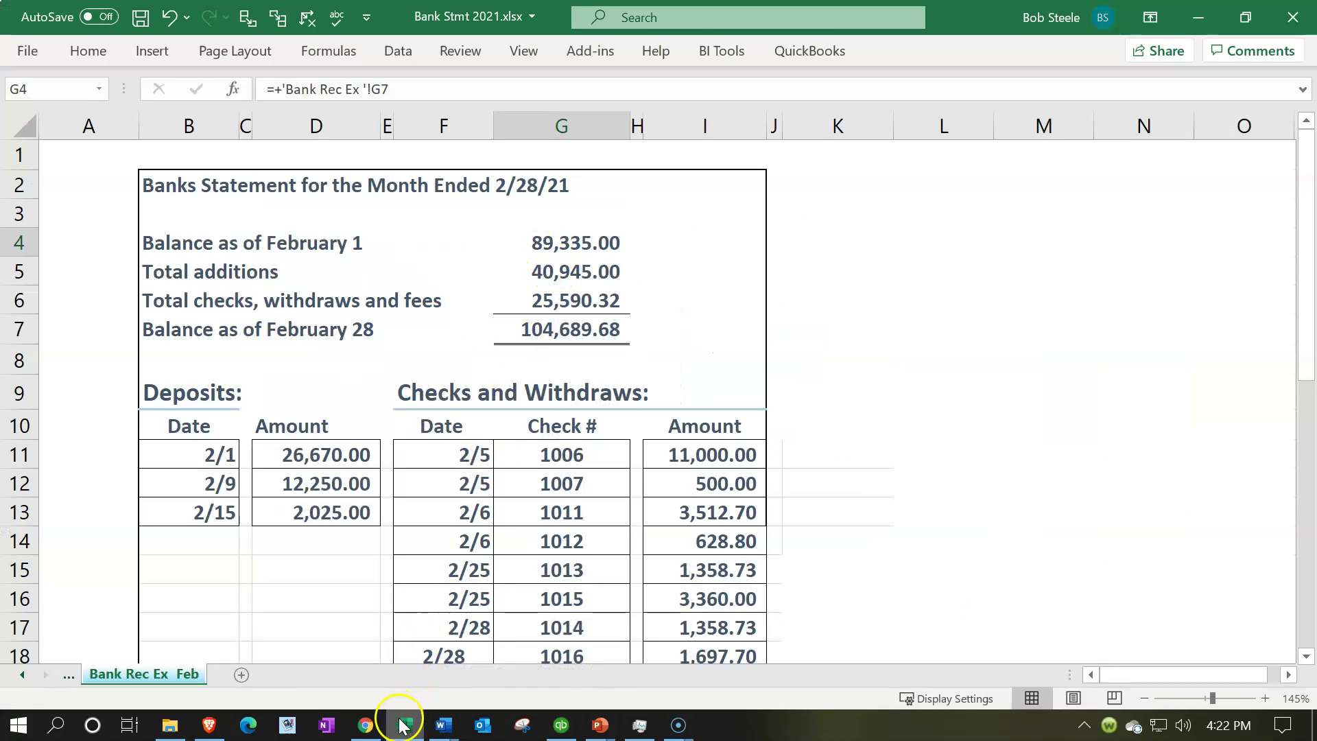
{"action": "left_click", "coordinate": [403, 725]}
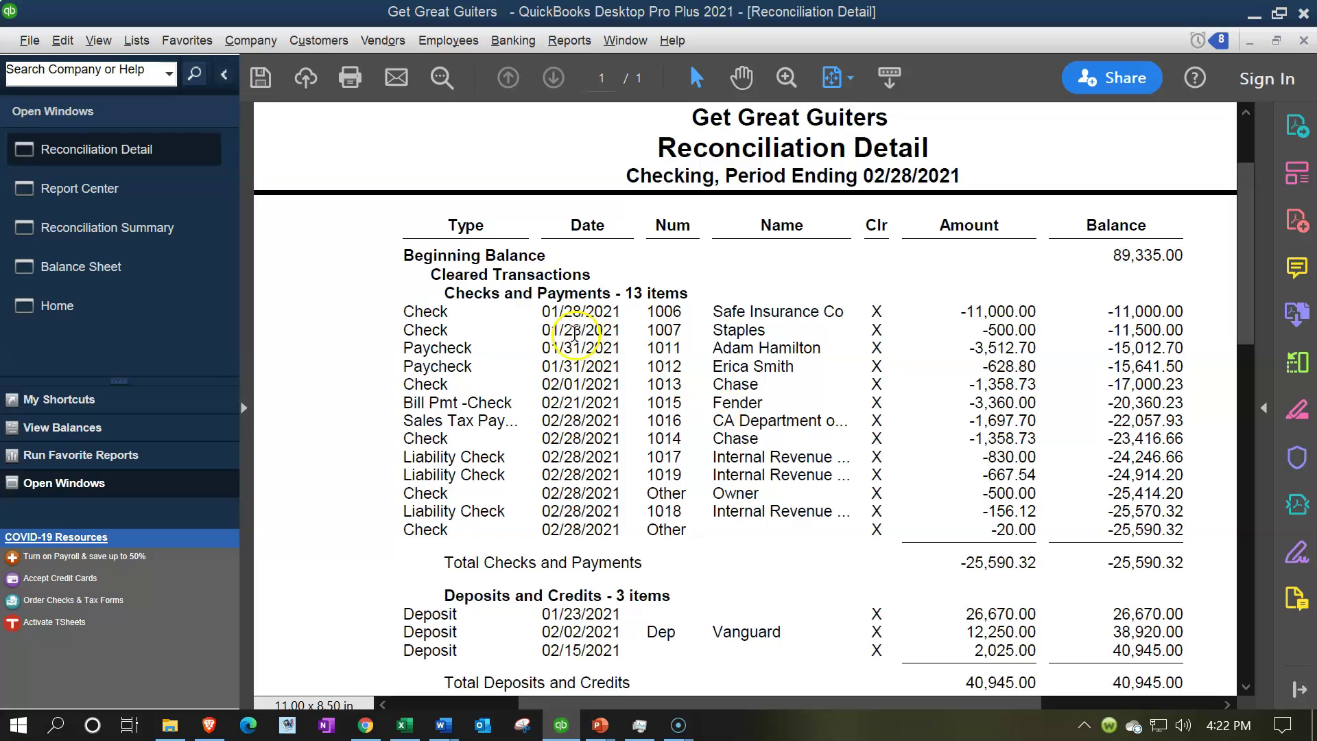
{"action": "scroll", "coordinate": [573, 336], "scroll_direction": "down", "scroll_amount": 1}
{"action": "scroll", "coordinate": [573, 336], "scroll_direction": "down", "scroll_amount": 3}
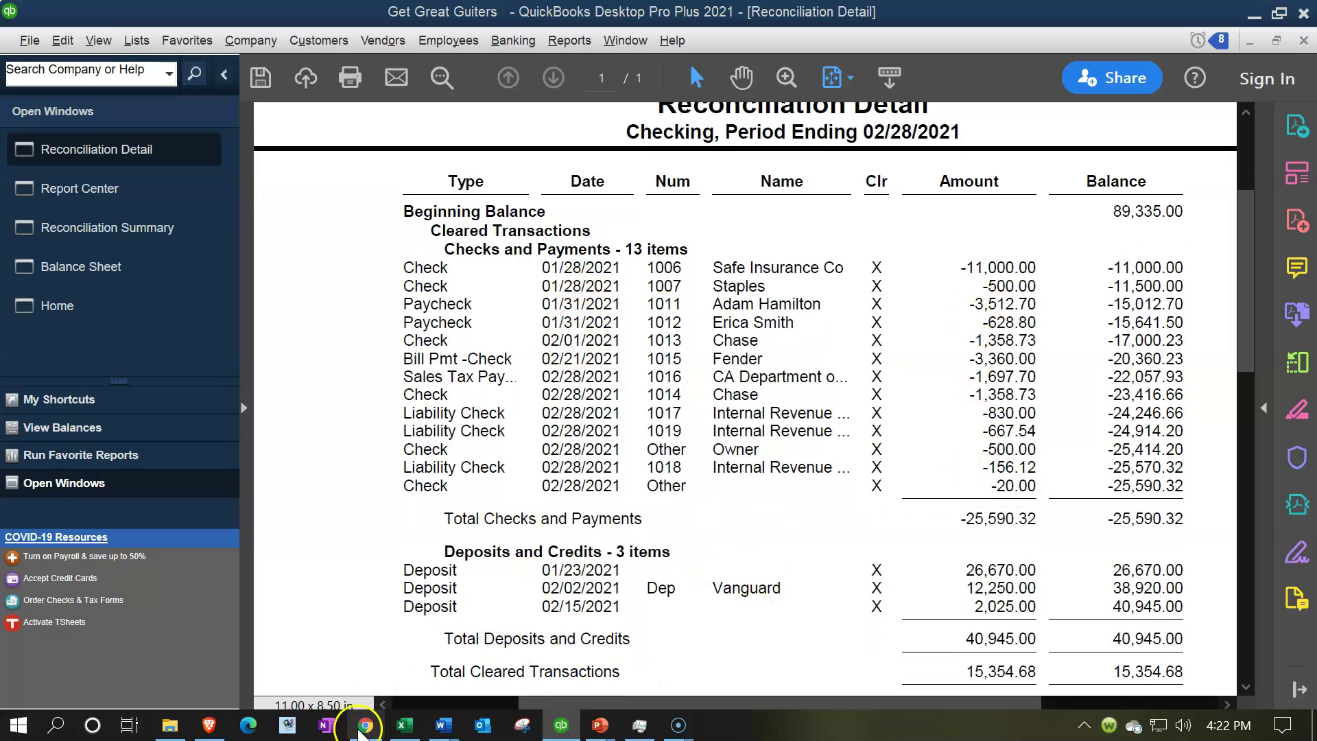
{"action": "left_click", "coordinate": [406, 724]}
{"action": "scroll", "coordinate": [706, 425], "scroll_direction": "down", "scroll_amount": 2}
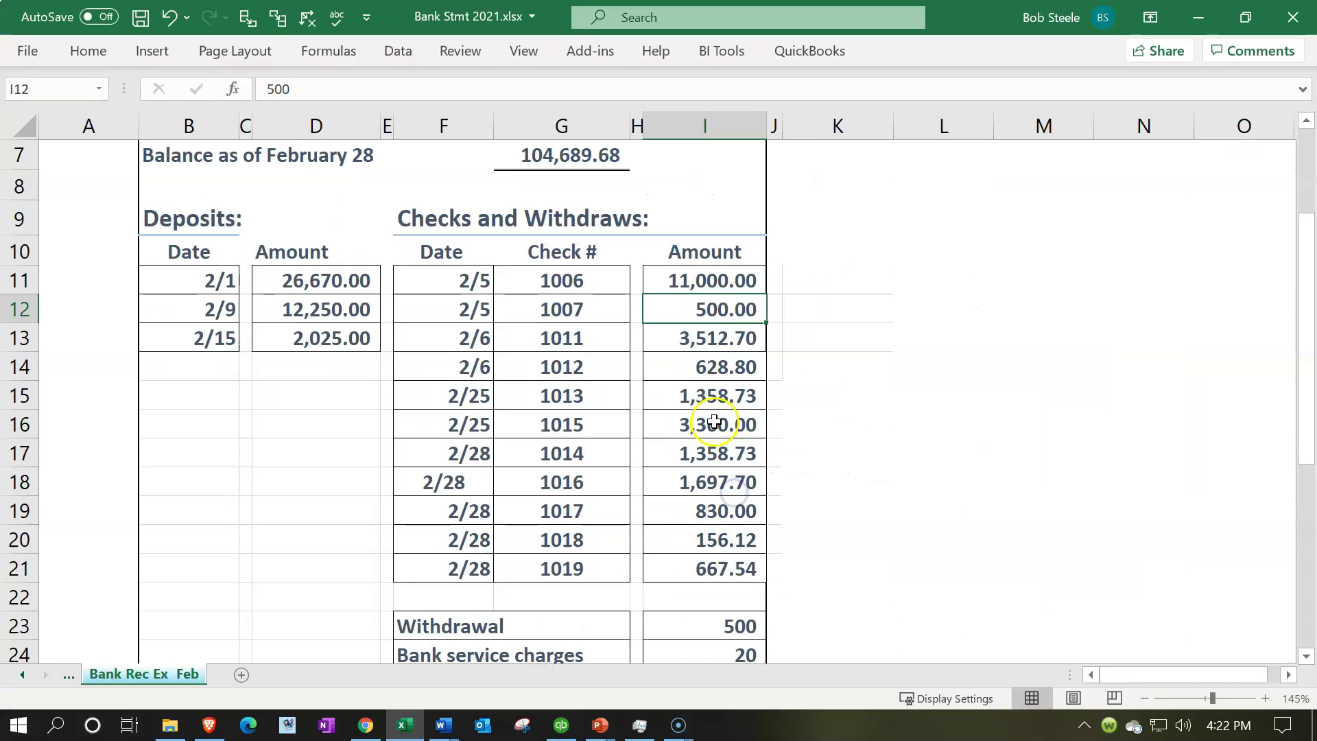
{"action": "left_click_drag", "start_coordinate": [724, 282], "coordinate": [699, 538]}
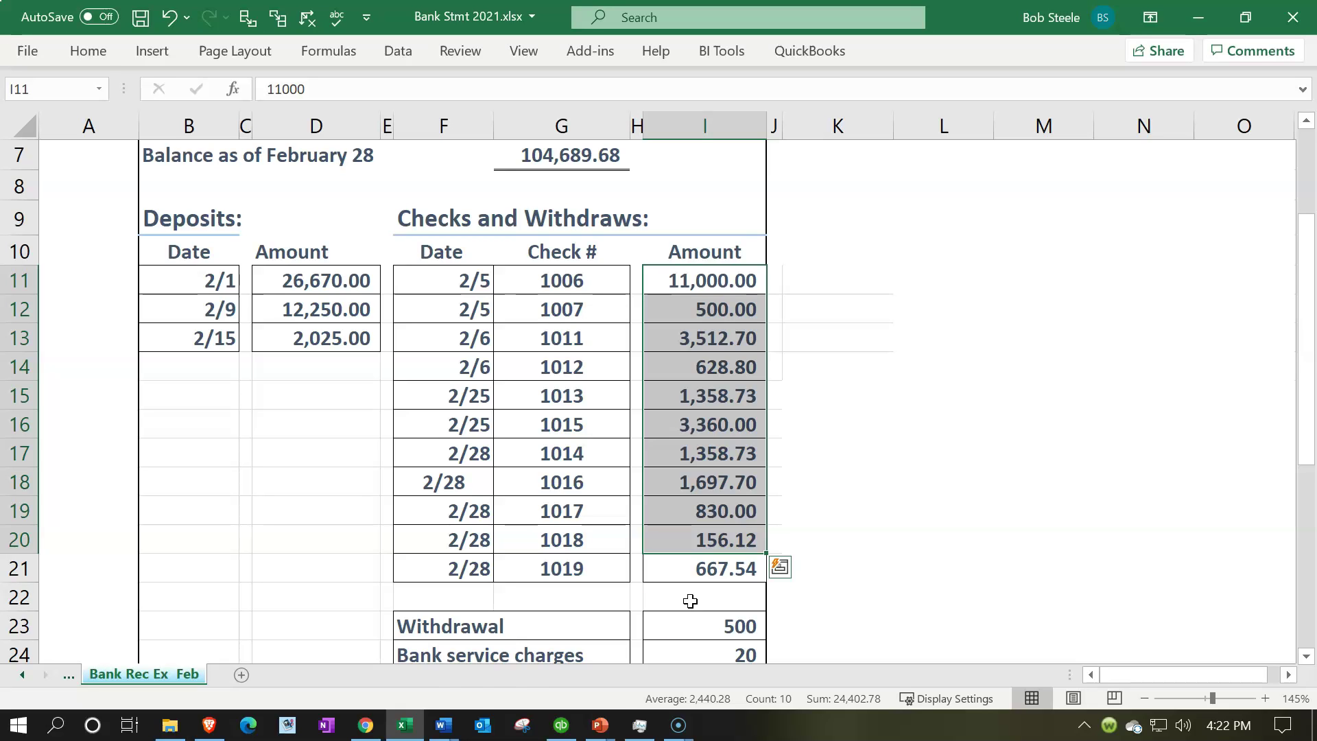
{"action": "left_click", "coordinate": [404, 725]}
- Compare the Reconciliation Detail's cleared deposits with the Excel statement's deposits, and examine the uncleared transactions in QuickBooks
{"action": "scroll", "coordinate": [604, 484], "scroll_direction": "down", "scroll_amount": 2}
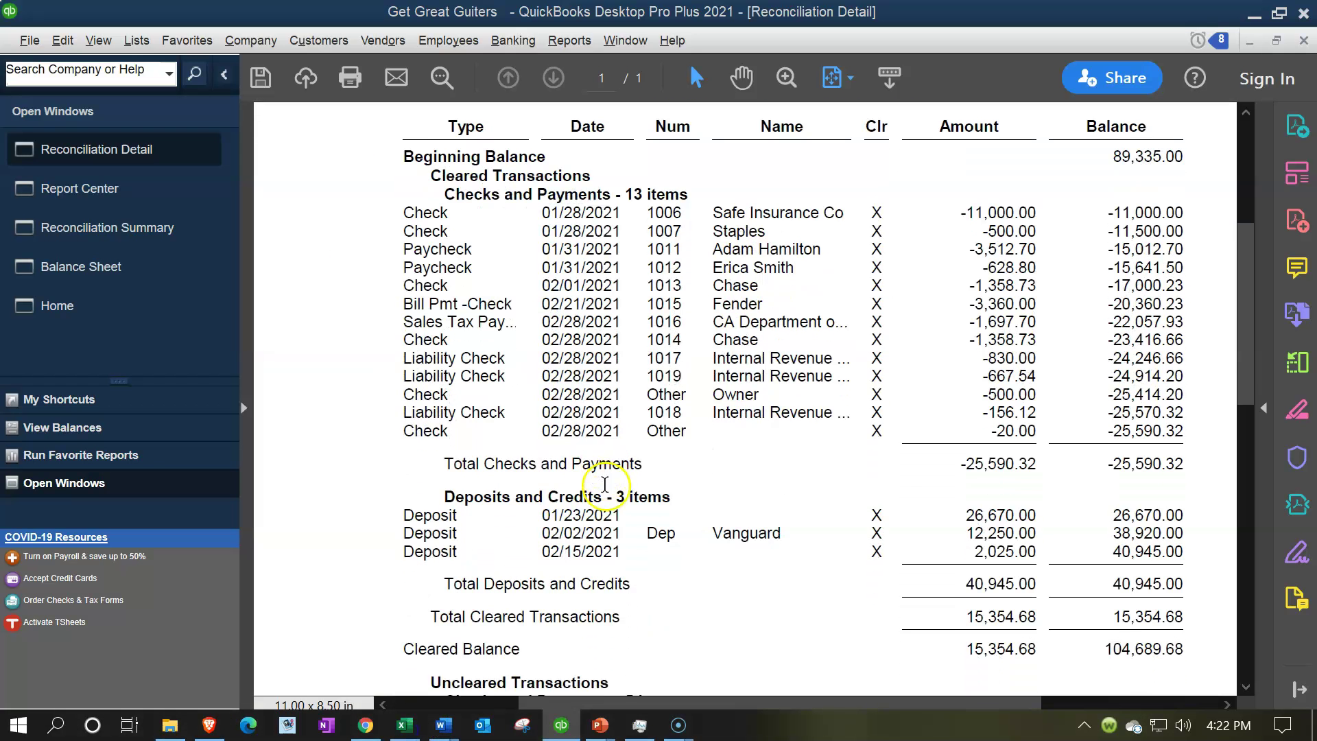
{"action": "scroll", "coordinate": [604, 484], "scroll_direction": "down", "scroll_amount": 1}
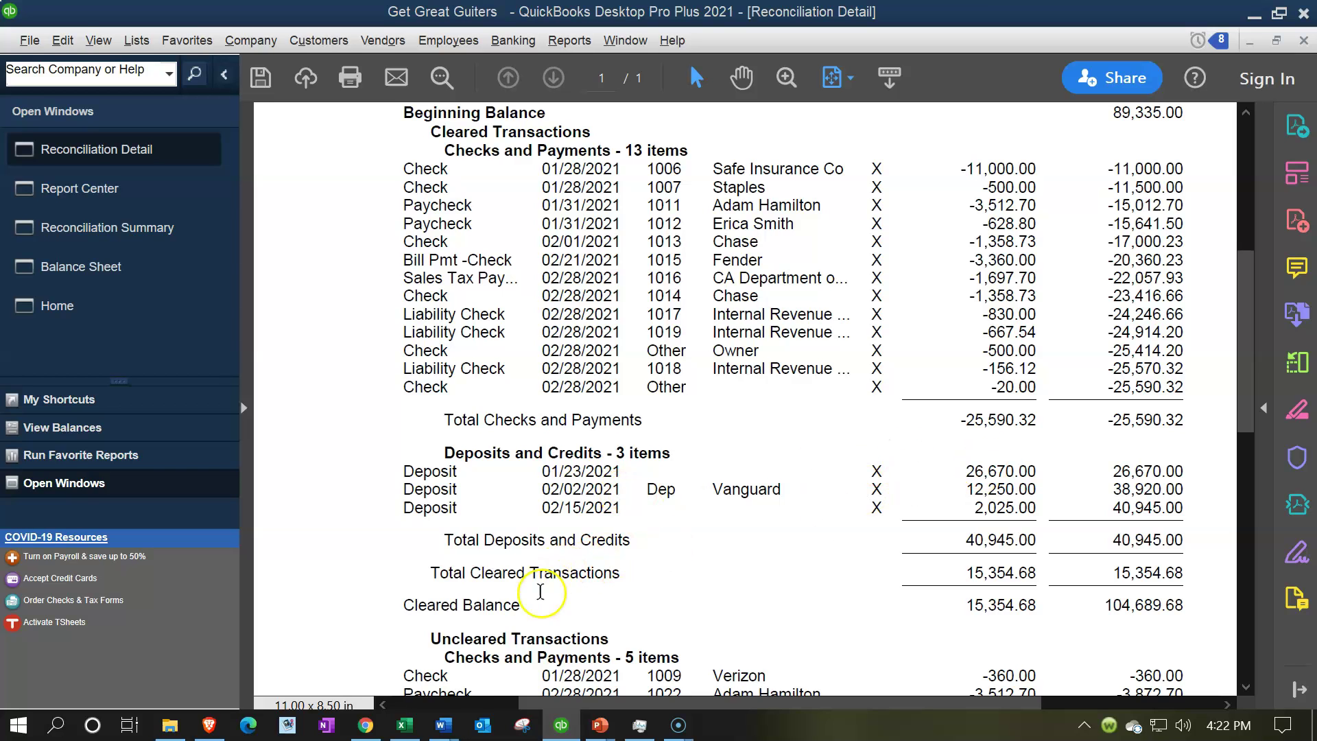
{"action": "left_click", "coordinate": [405, 724]}
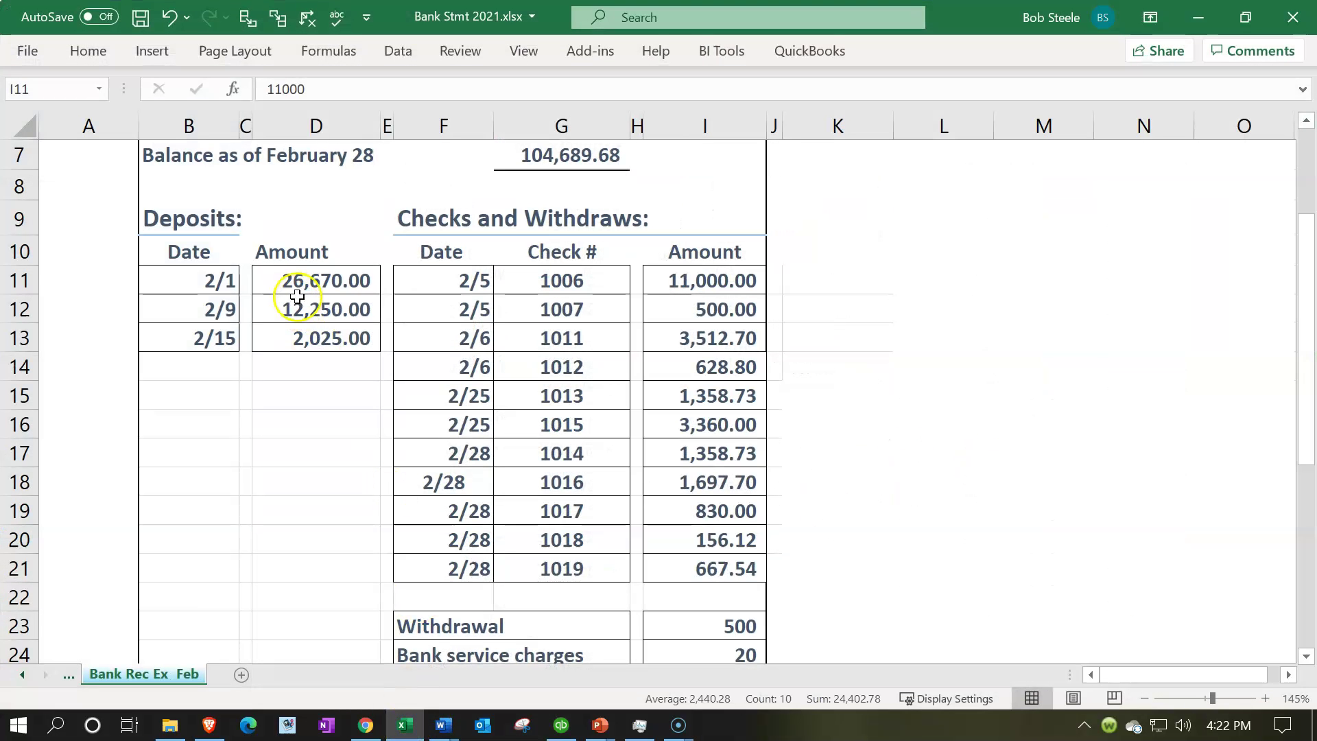
{"action": "left_click_drag", "start_coordinate": [297, 296], "coordinate": [293, 346]}
{"action": "left_click", "coordinate": [404, 725]}
{"action": "scroll", "coordinate": [681, 523], "scroll_direction": "down", "scroll_amount": 3}
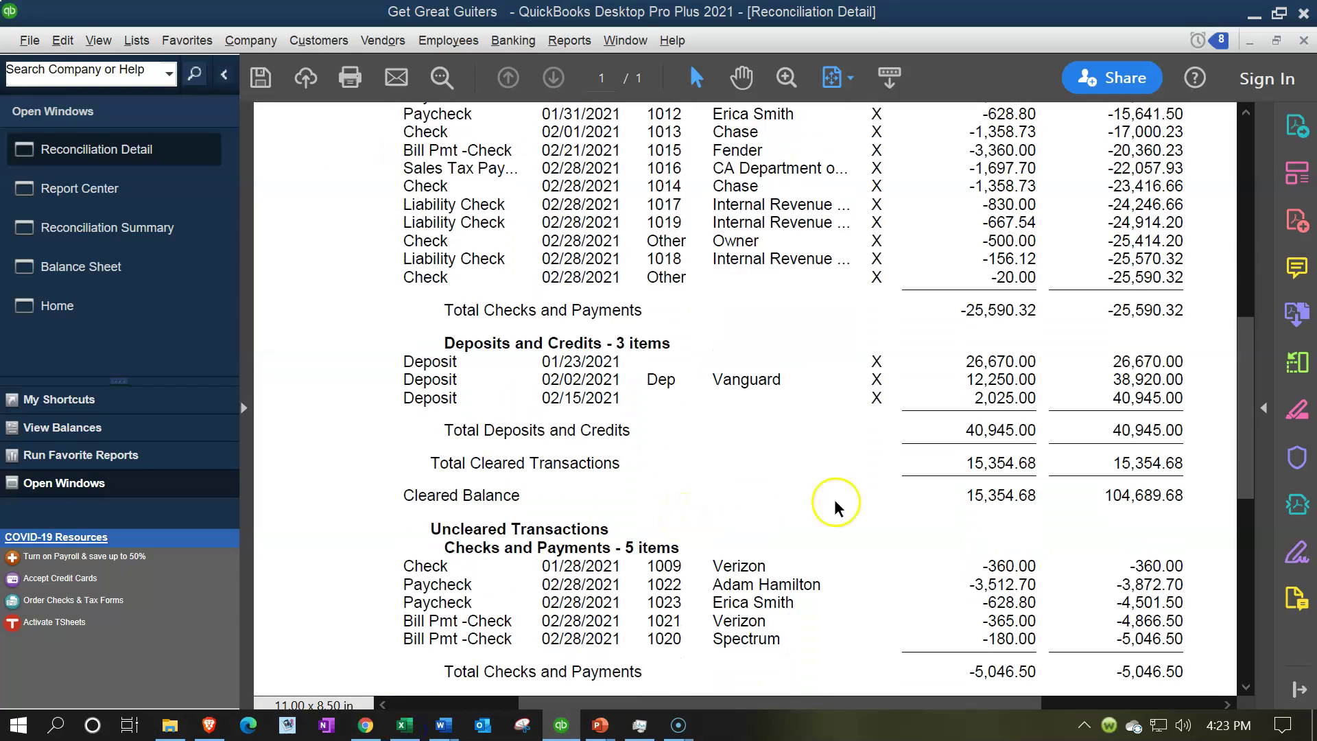
{"action": "scroll", "coordinate": [934, 514], "scroll_direction": "down", "scroll_amount": 2}
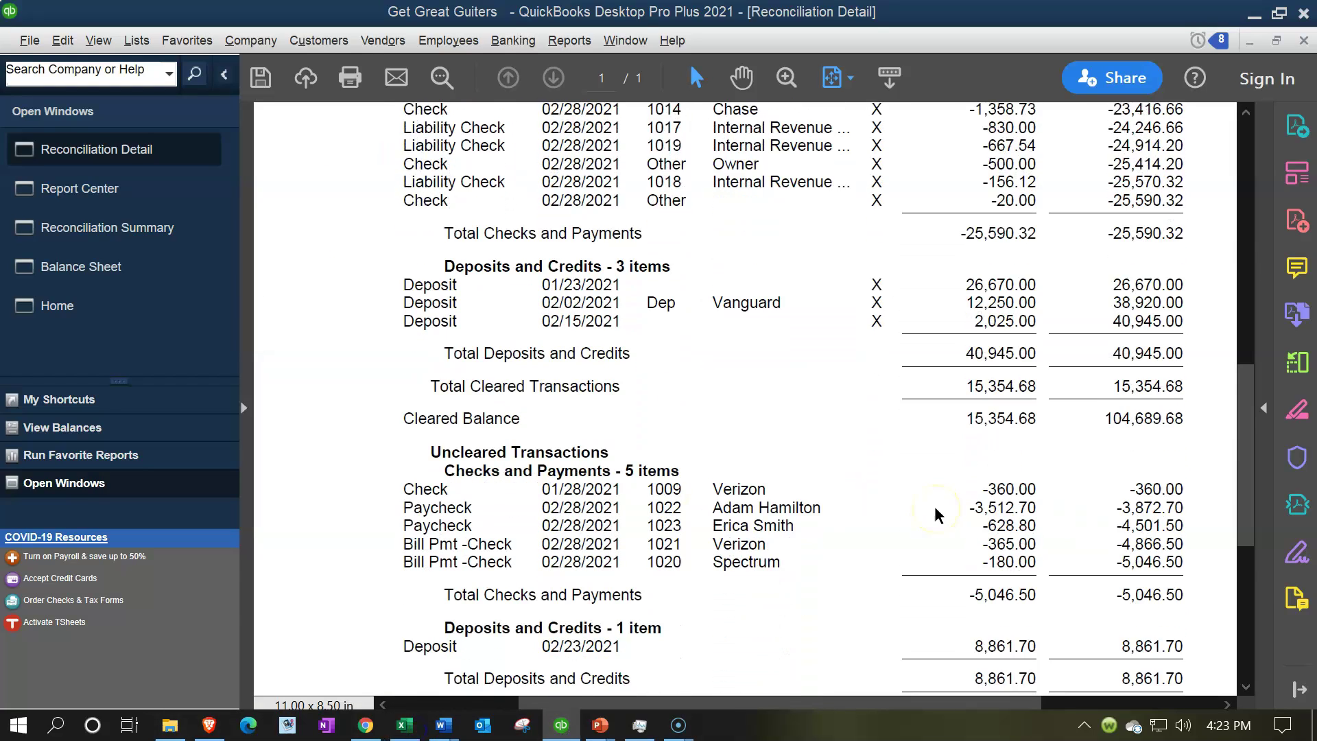
- Compare the Reconciliation Detail's cleared balance with the February 28 balance in the Excel bank statement, then return to QuickBooks
{"action": "scroll", "coordinate": [935, 515], "scroll_direction": "down", "scroll_amount": 1}
{"action": "left_click", "coordinate": [405, 724]}
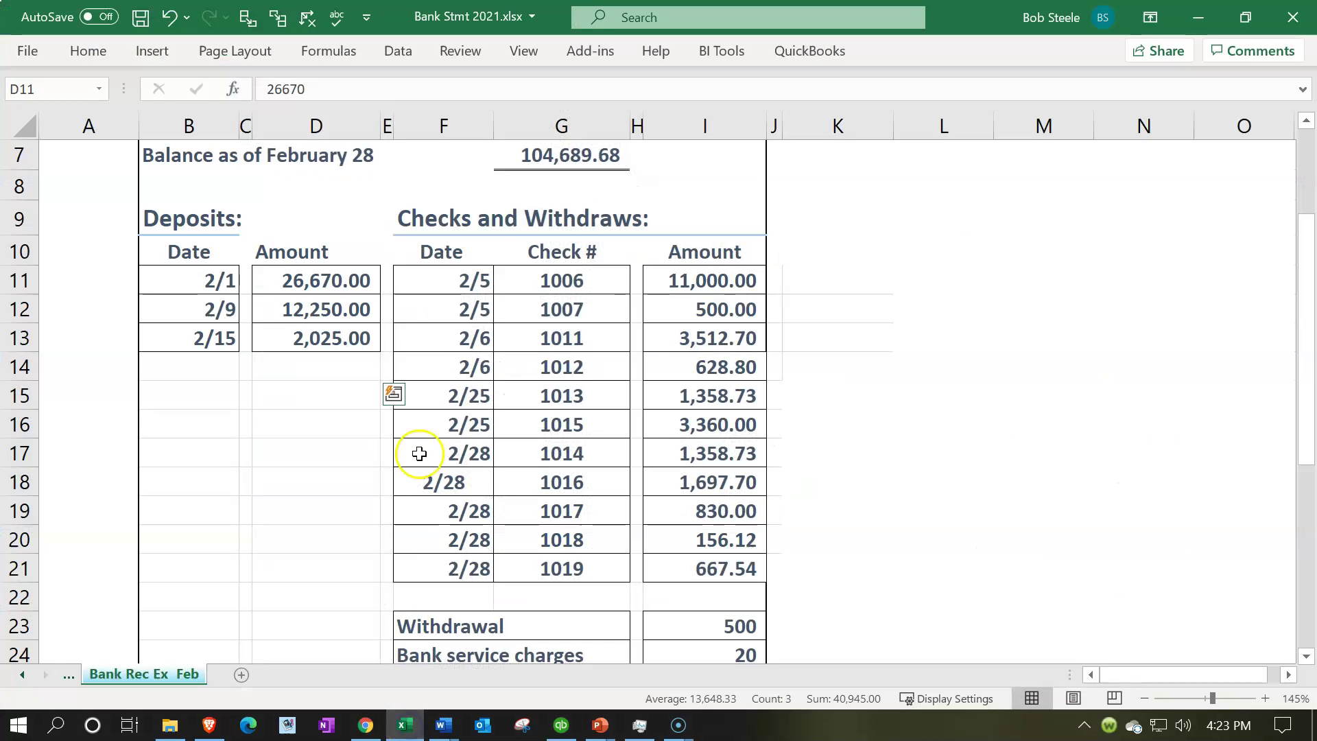
{"action": "left_click", "coordinate": [552, 152]}
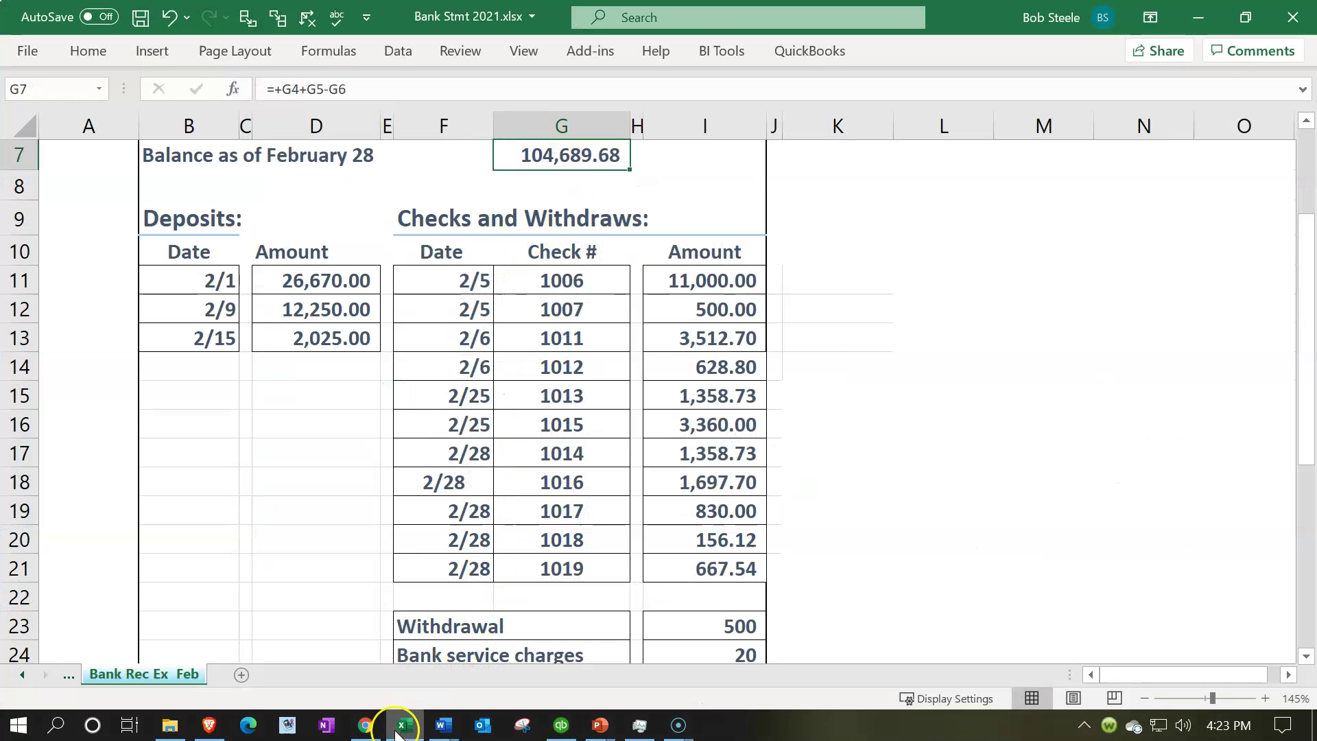
{"action": "left_click", "coordinate": [403, 724]}
- Examine the uncleared checks and payments in the Reconciliation Detail, including the 02/28/2021 paychecks, the January Verizon check 1009 and the bill payments
{"action": "scroll", "coordinate": [734, 535], "scroll_direction": "down", "scroll_amount": 2}
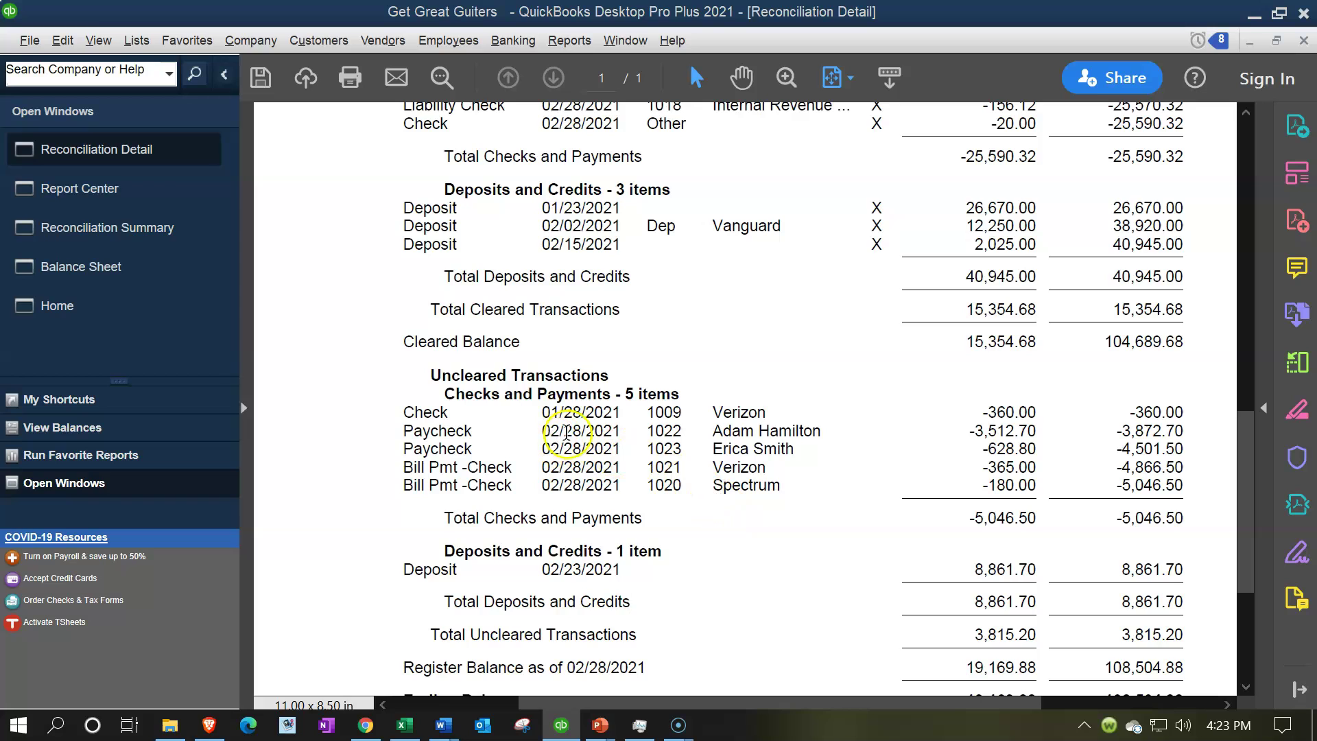
{"action": "scroll", "coordinate": [569, 432], "scroll_direction": "down", "scroll_amount": 1}
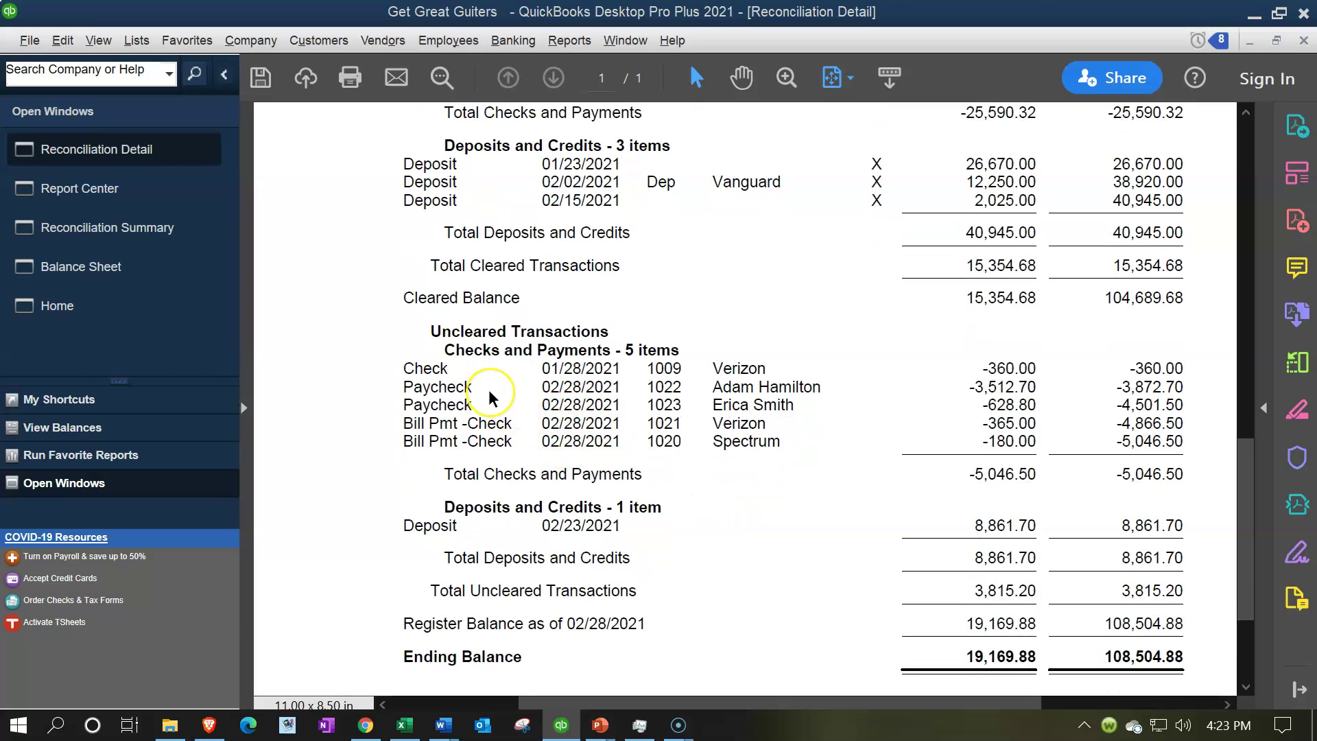
{"action": "scroll", "coordinate": [491, 395], "scroll_direction": "down", "scroll_amount": 1}
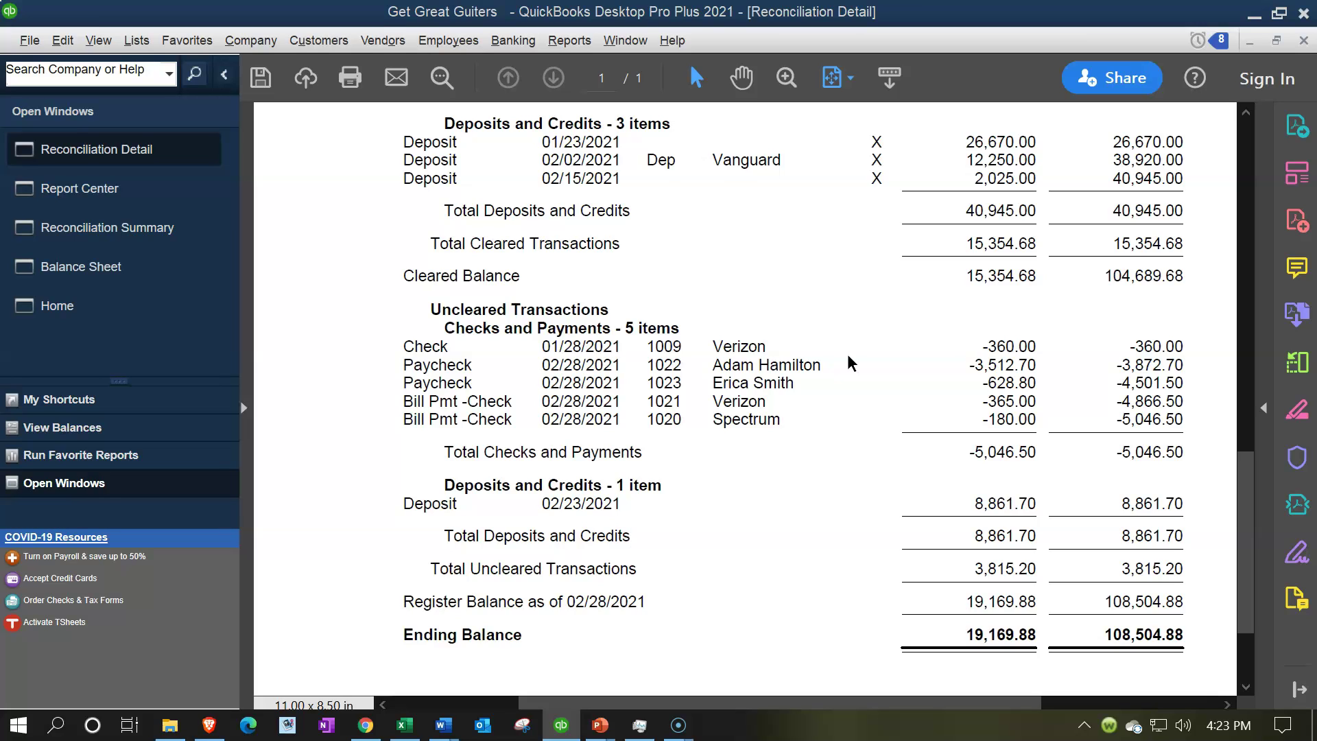
{"action": "left_click", "coordinate": [875, 370]}
{"action": "left_click", "coordinate": [969, 366]}
{"action": "left_click_drag", "start_coordinate": [969, 366], "coordinate": [1037, 362]}
{"action": "scroll", "coordinate": [1037, 362], "scroll_direction": "down", "scroll_amount": 1}
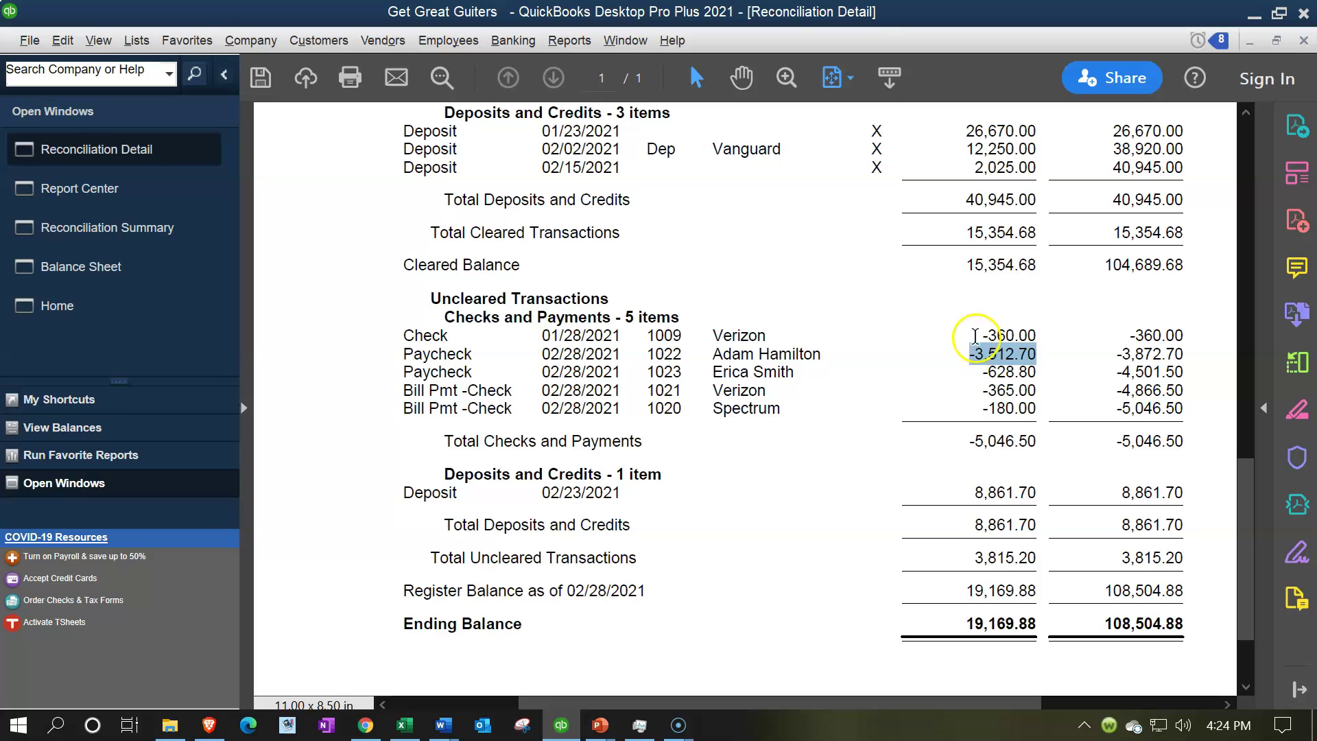
{"action": "left_click_drag", "start_coordinate": [979, 334], "coordinate": [1032, 337]}
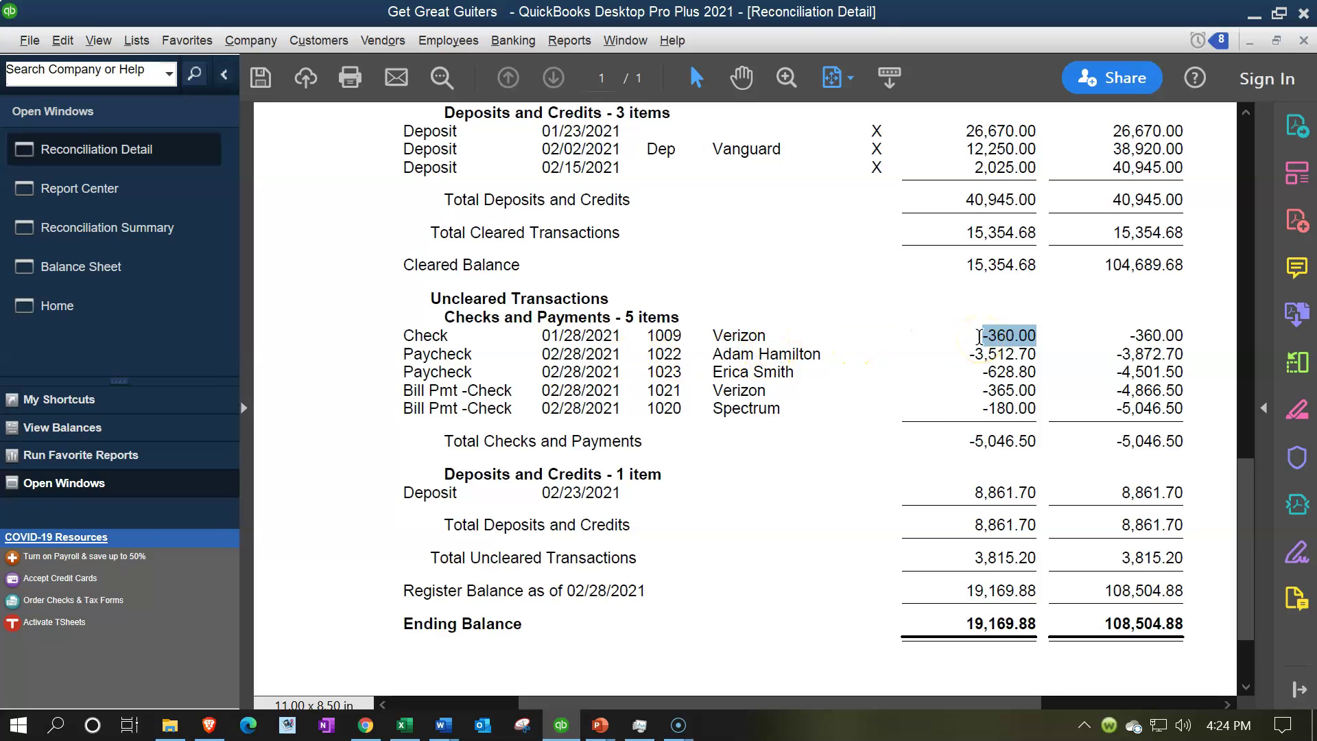
{"action": "scroll", "coordinate": [978, 336], "scroll_direction": "down", "scroll_amount": 1}
{"action": "left_click_drag", "start_coordinate": [979, 343], "coordinate": [986, 388]}
{"action": "left_click", "coordinate": [985, 389]}
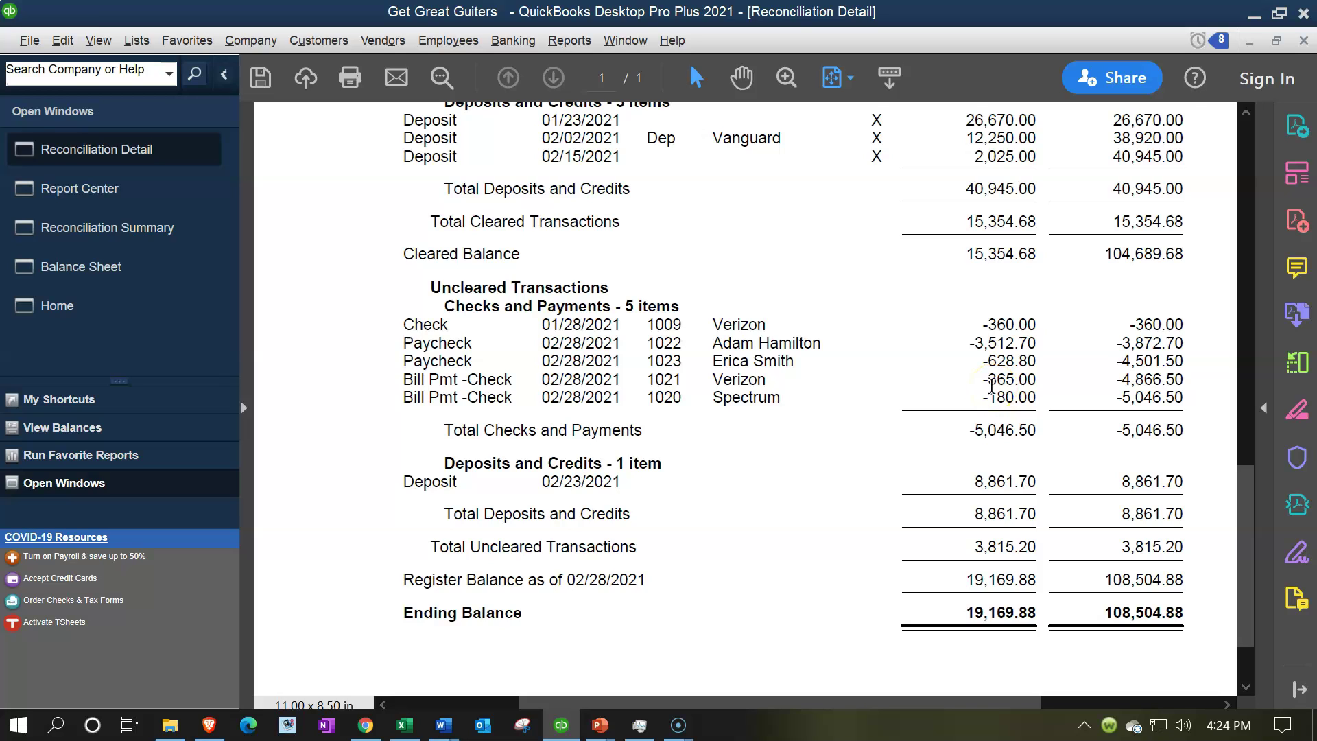
- Examine the uncleared 02/23/2021 deposit and the ending balance at the end of the Reconciliation Detail
{"action": "scroll", "coordinate": [990, 386], "scroll_direction": "down", "scroll_amount": 1}
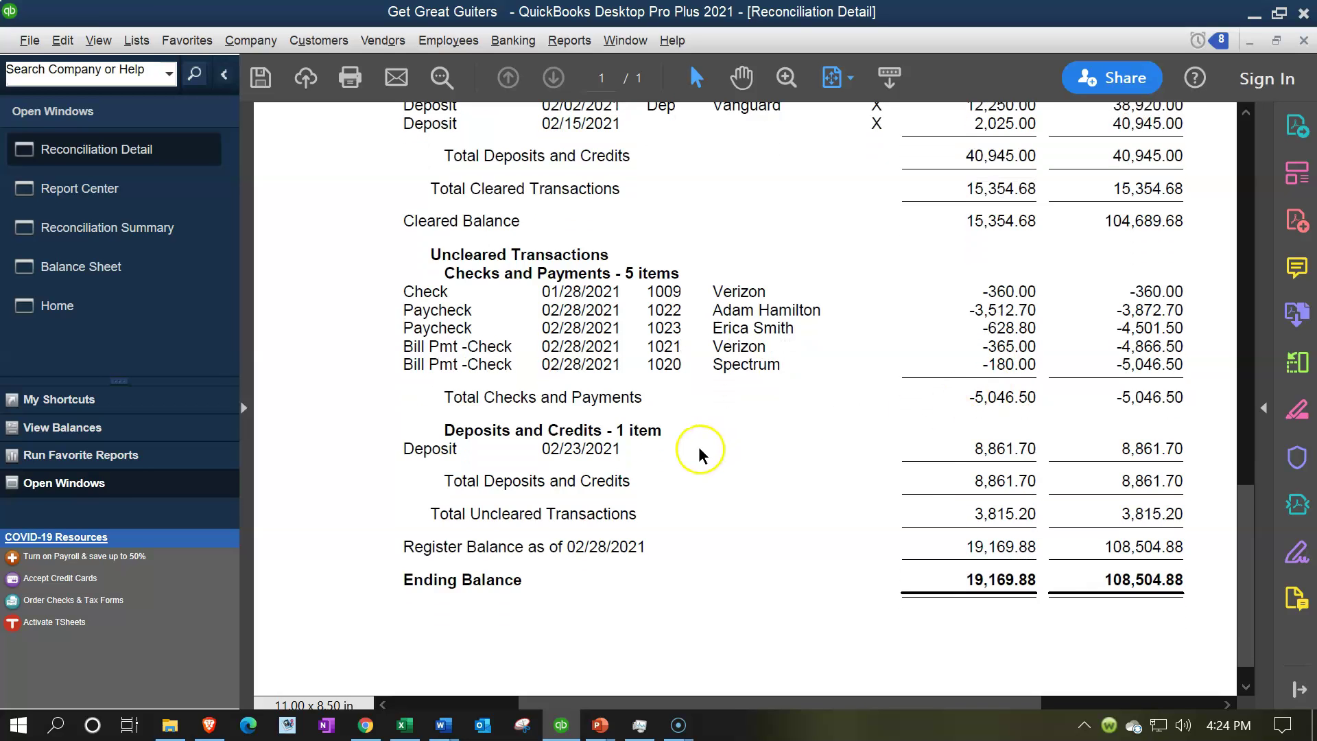
{"action": "left_click_drag", "start_coordinate": [969, 447], "coordinate": [1039, 449]}
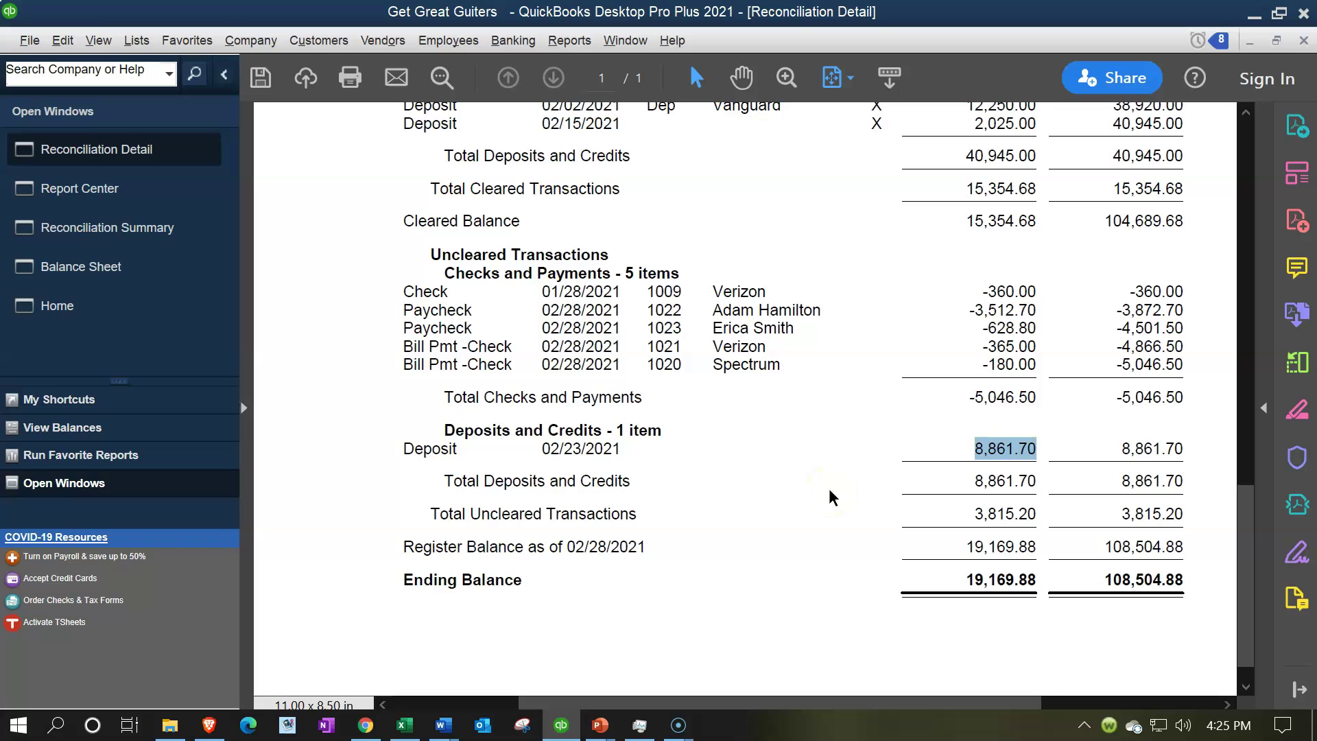
{"action": "scroll", "coordinate": [832, 497], "scroll_direction": "down", "scroll_amount": 1}
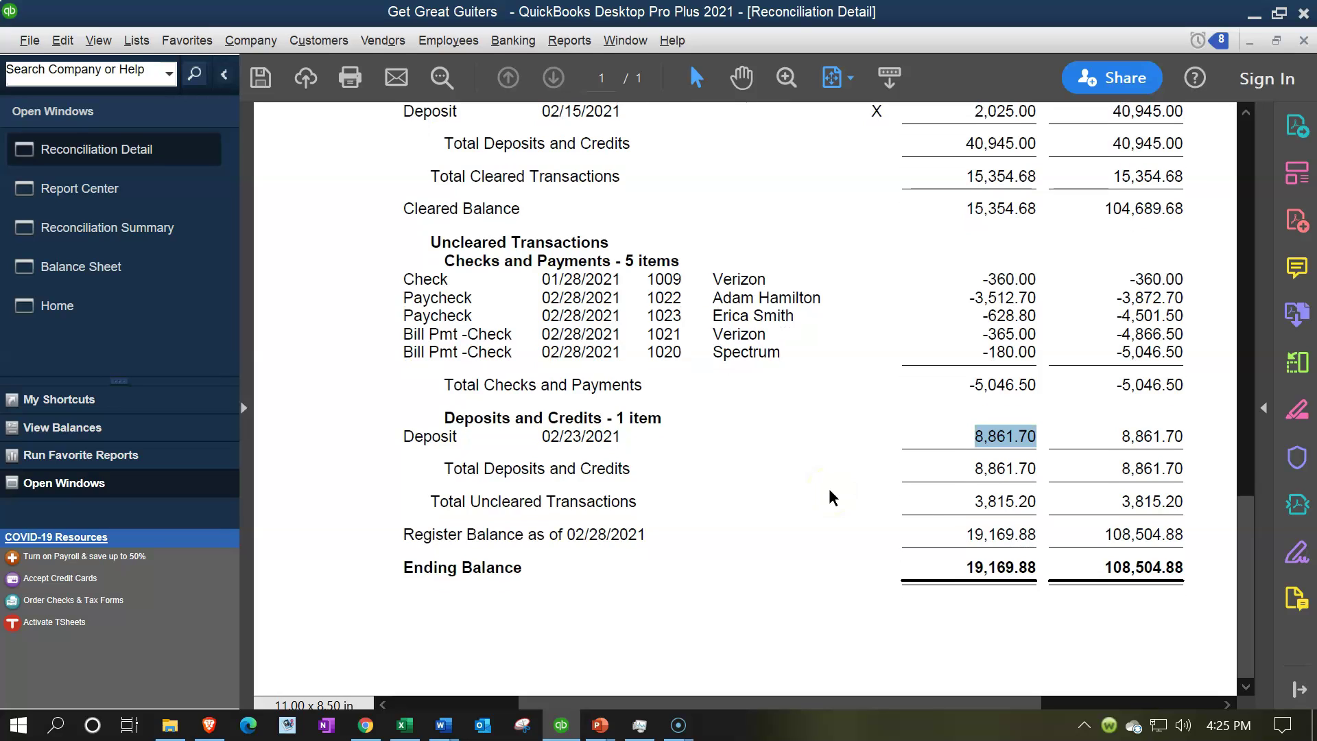
{"action": "left_click", "coordinate": [1098, 569]}
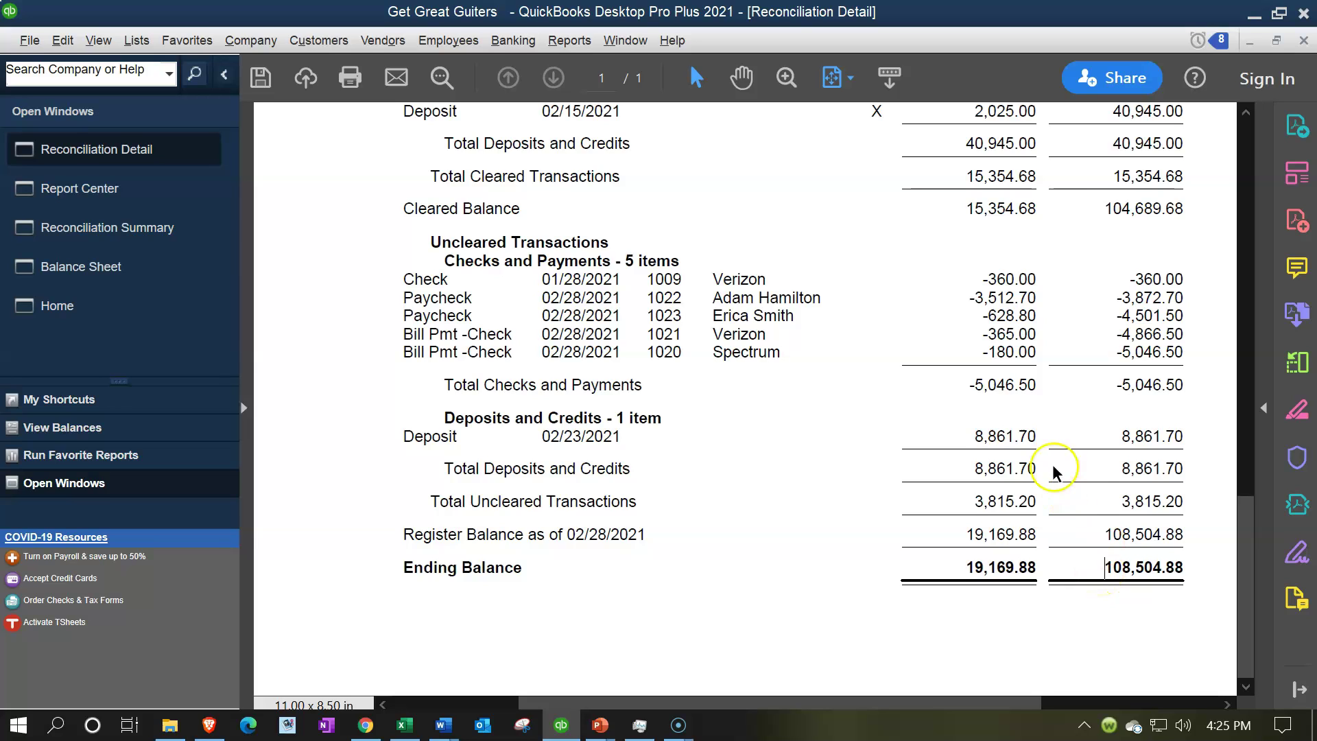
{"action": "left_click", "coordinate": [771, 452]}
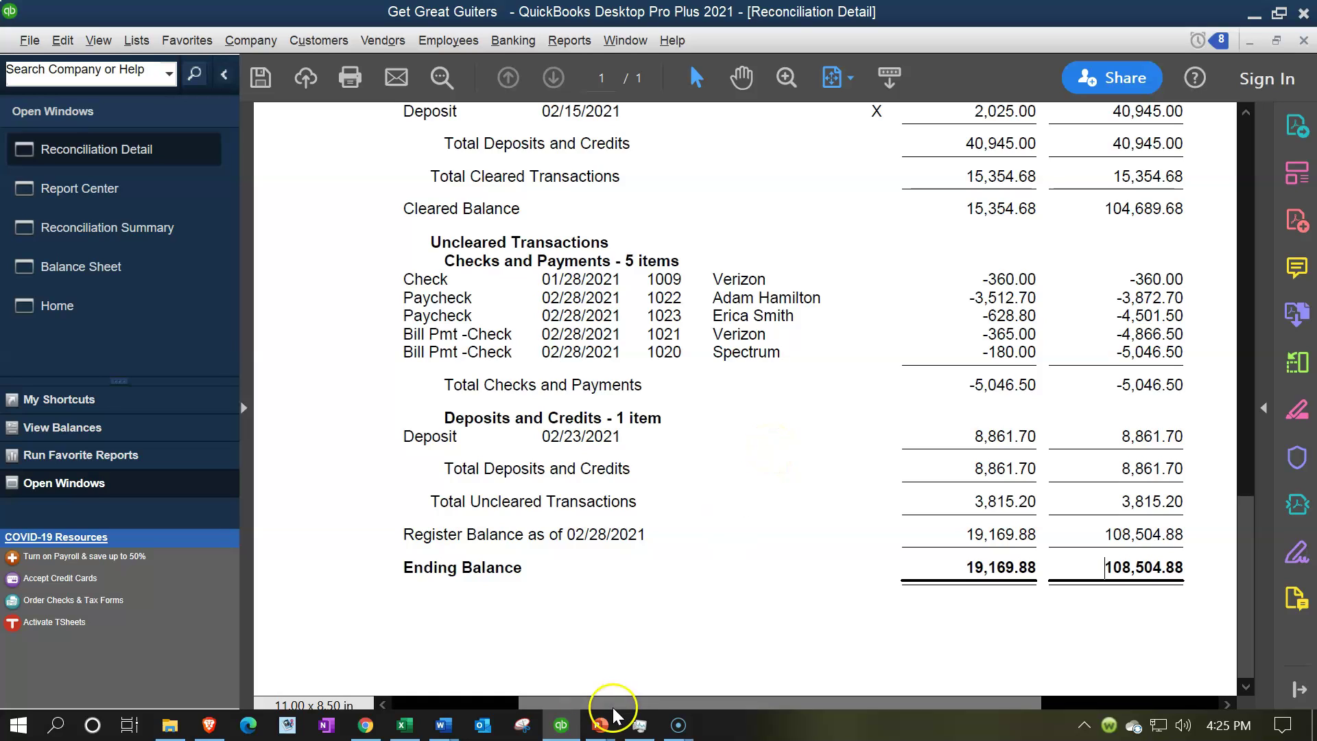
- Switch to the Excel bank statement and review its balance summary, deposits, checks, withdrawal and bank service charges
{"action": "left_click", "coordinate": [410, 725]}
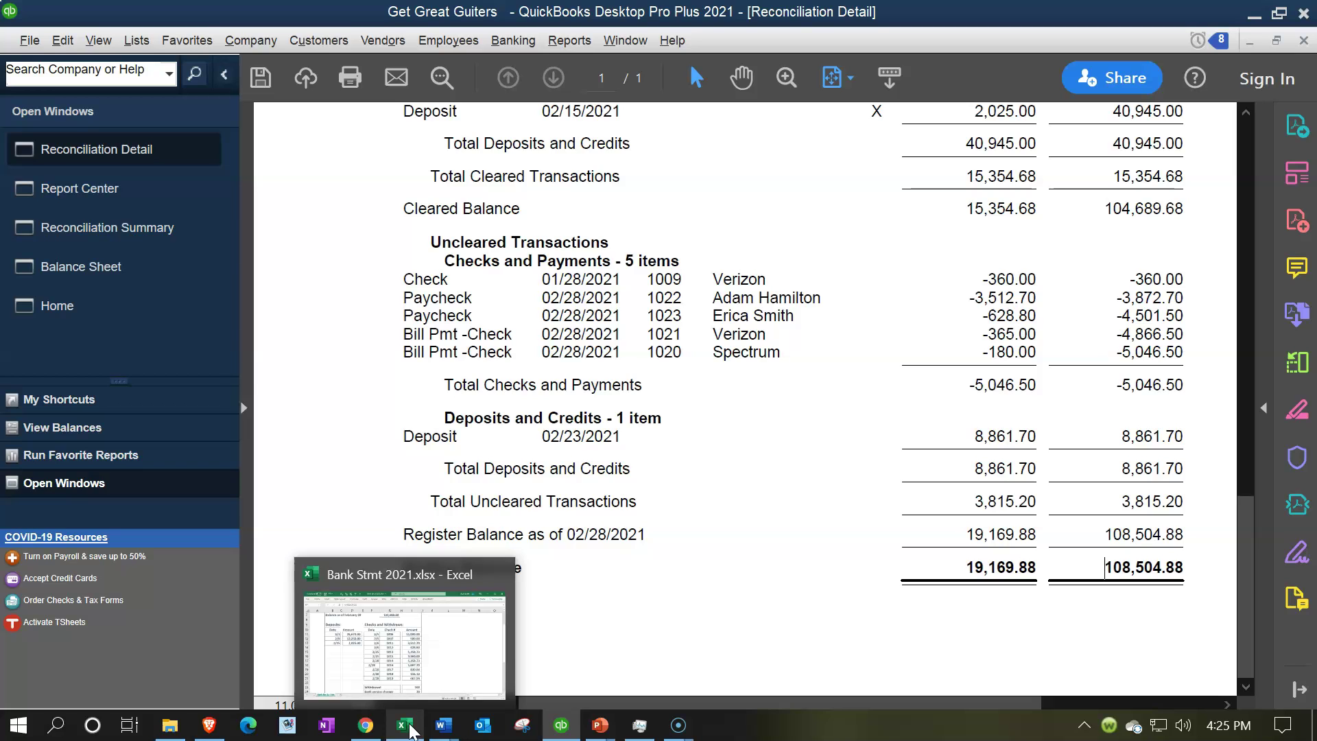
{"action": "left_click", "coordinate": [409, 725]}
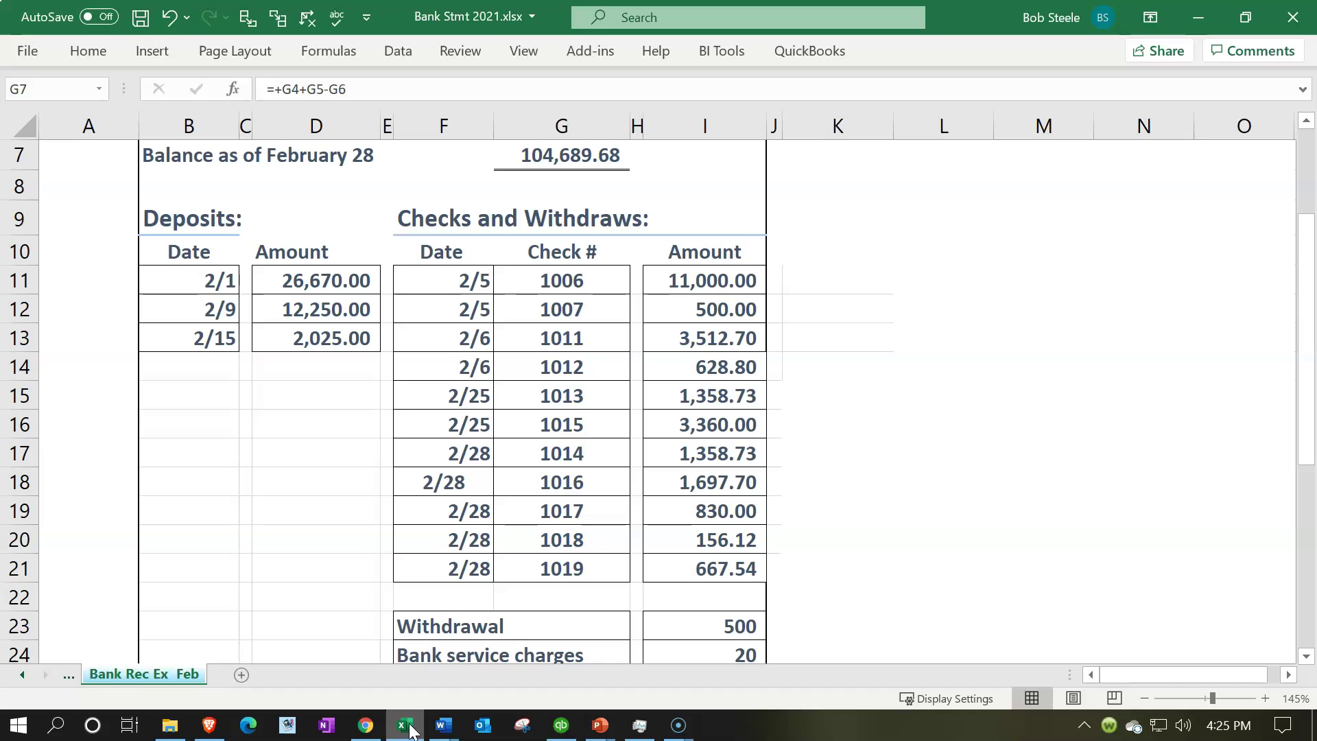
{"action": "left_click", "coordinate": [424, 558]}
{"action": "scroll", "coordinate": [423, 555], "scroll_direction": "up", "scroll_amount": 2}
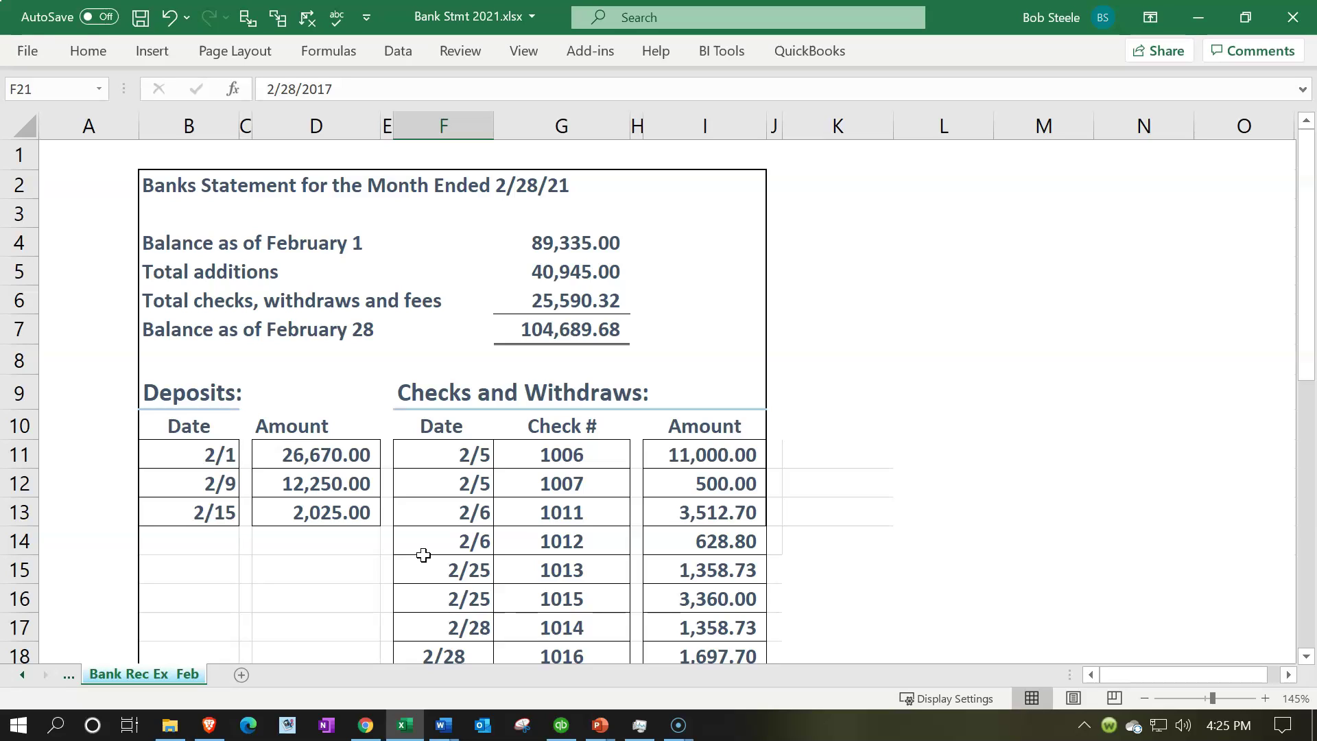
{"action": "left_click", "coordinate": [423, 557]}
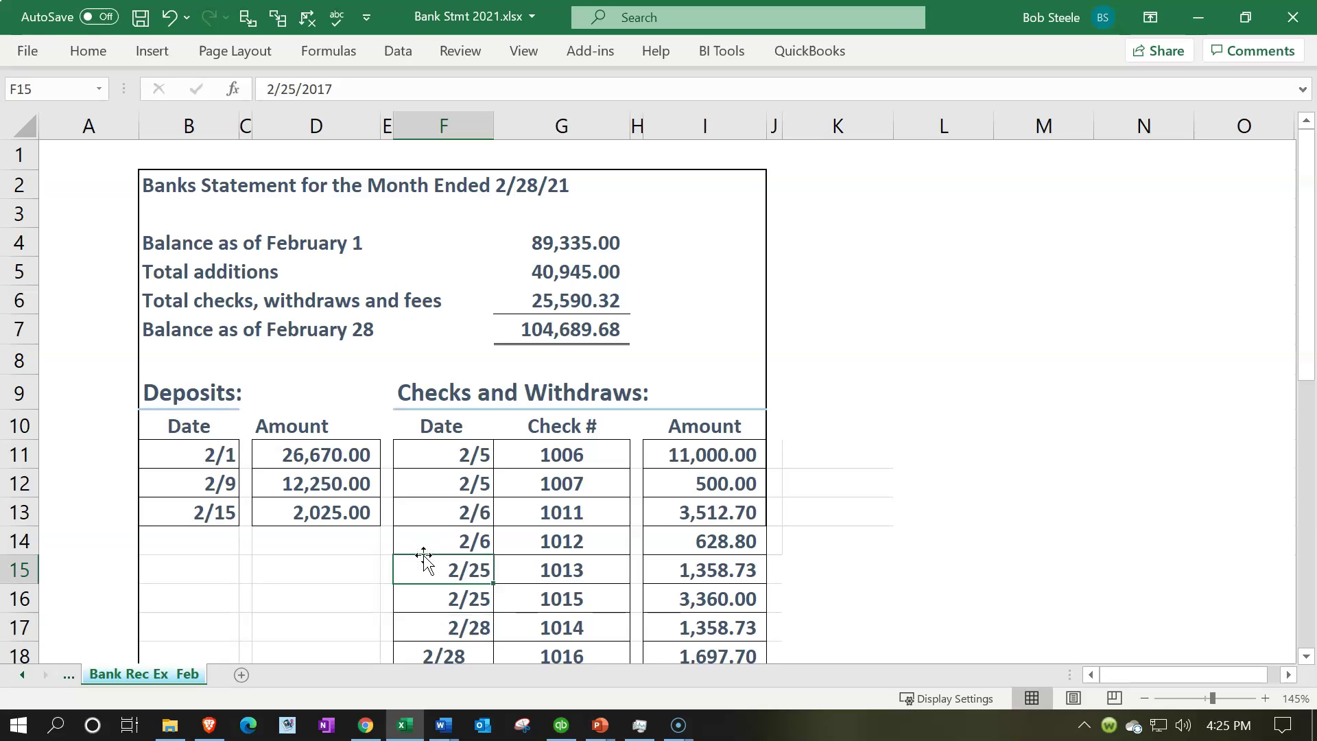
{"action": "scroll", "coordinate": [423, 557], "scroll_direction": "down", "scroll_amount": 2}
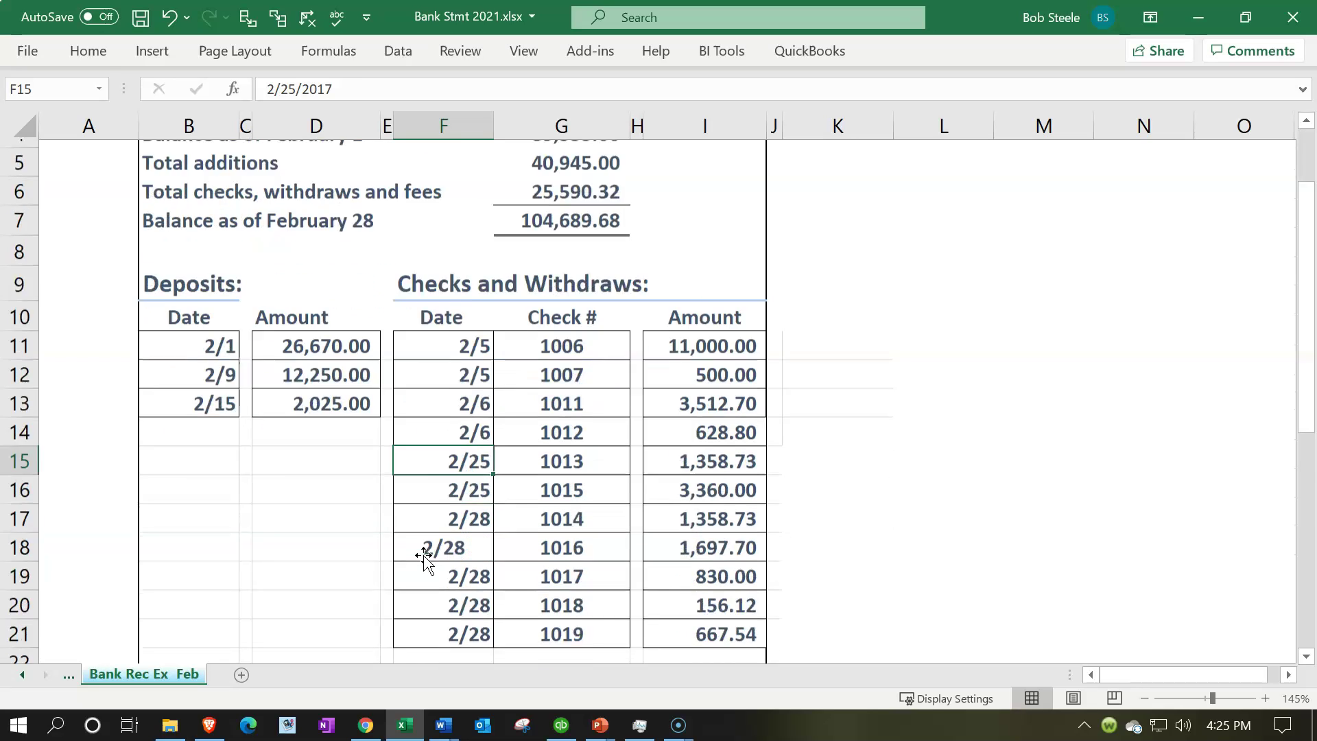
{"action": "left_click", "coordinate": [336, 319]}
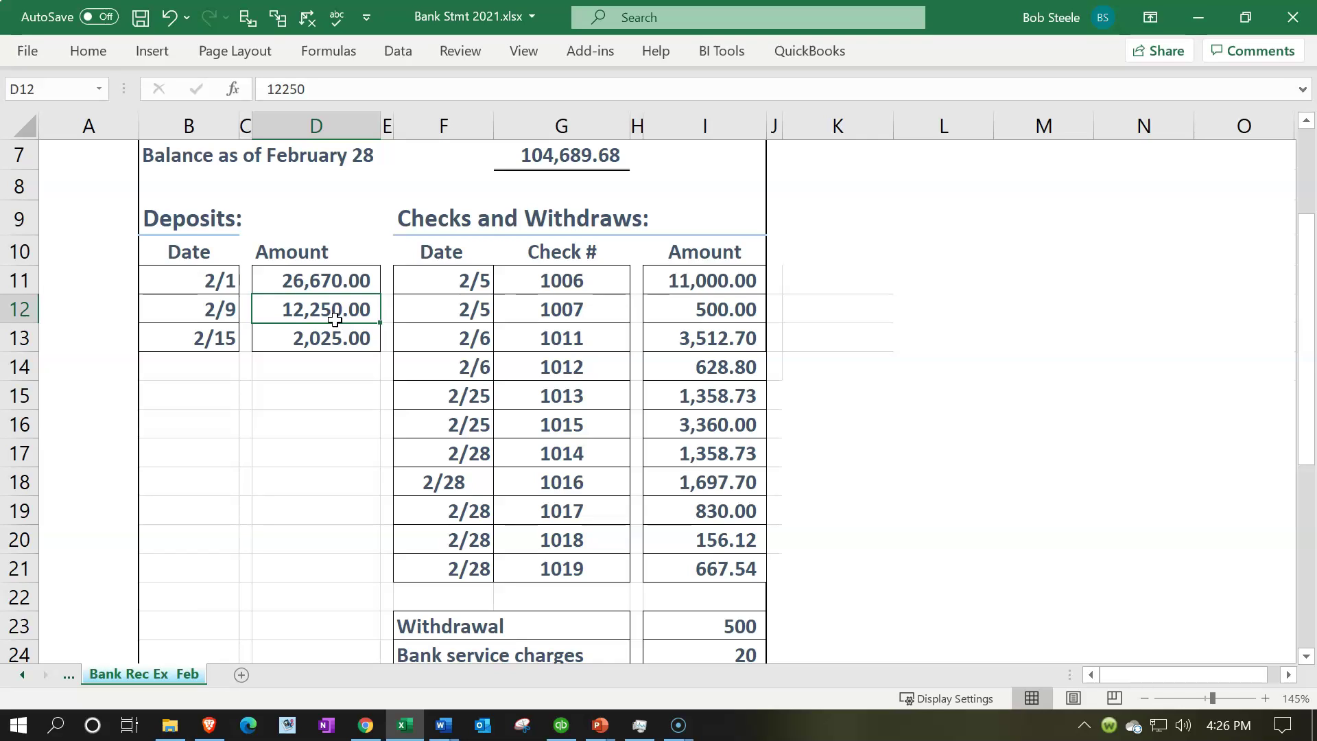
{"action": "scroll", "coordinate": [333, 319], "scroll_direction": "down", "scroll_amount": 2}
{"action": "left_click", "coordinate": [741, 463]}
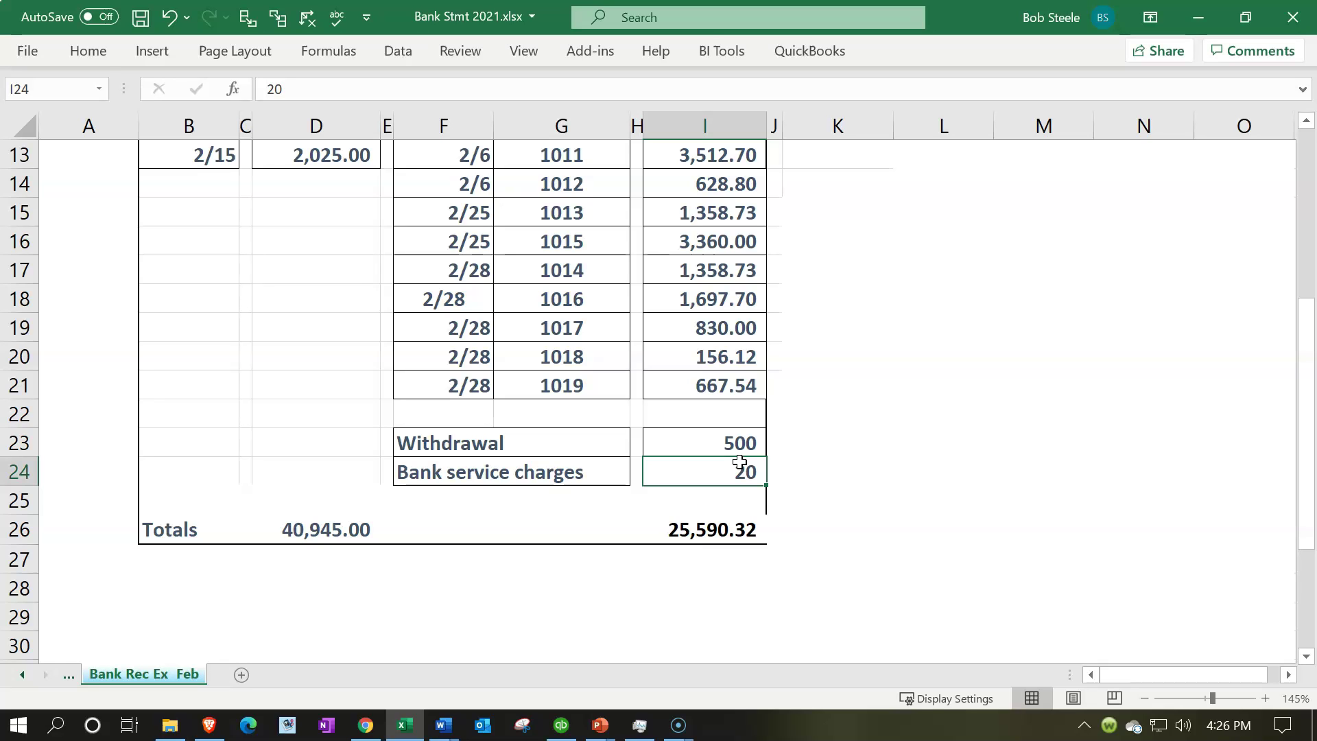
{"action": "scroll", "coordinate": [739, 462], "scroll_direction": "up", "scroll_amount": 4}
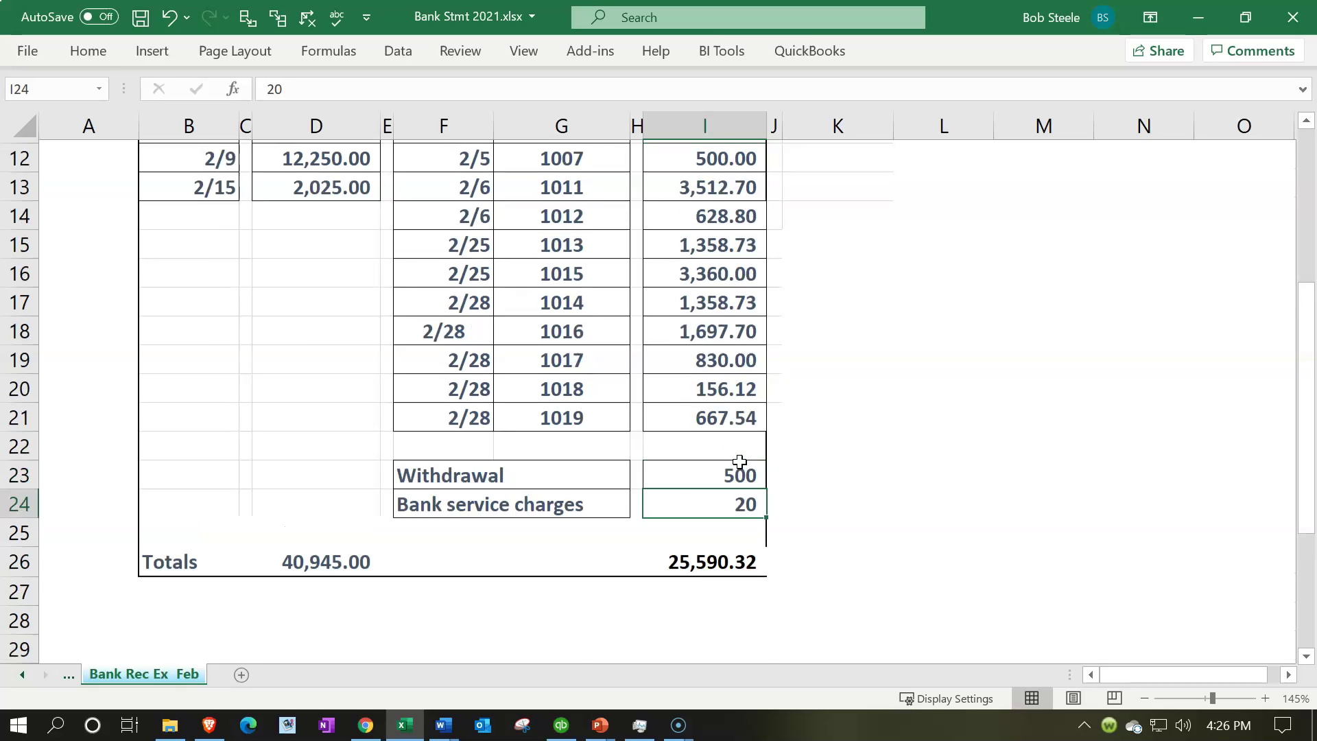